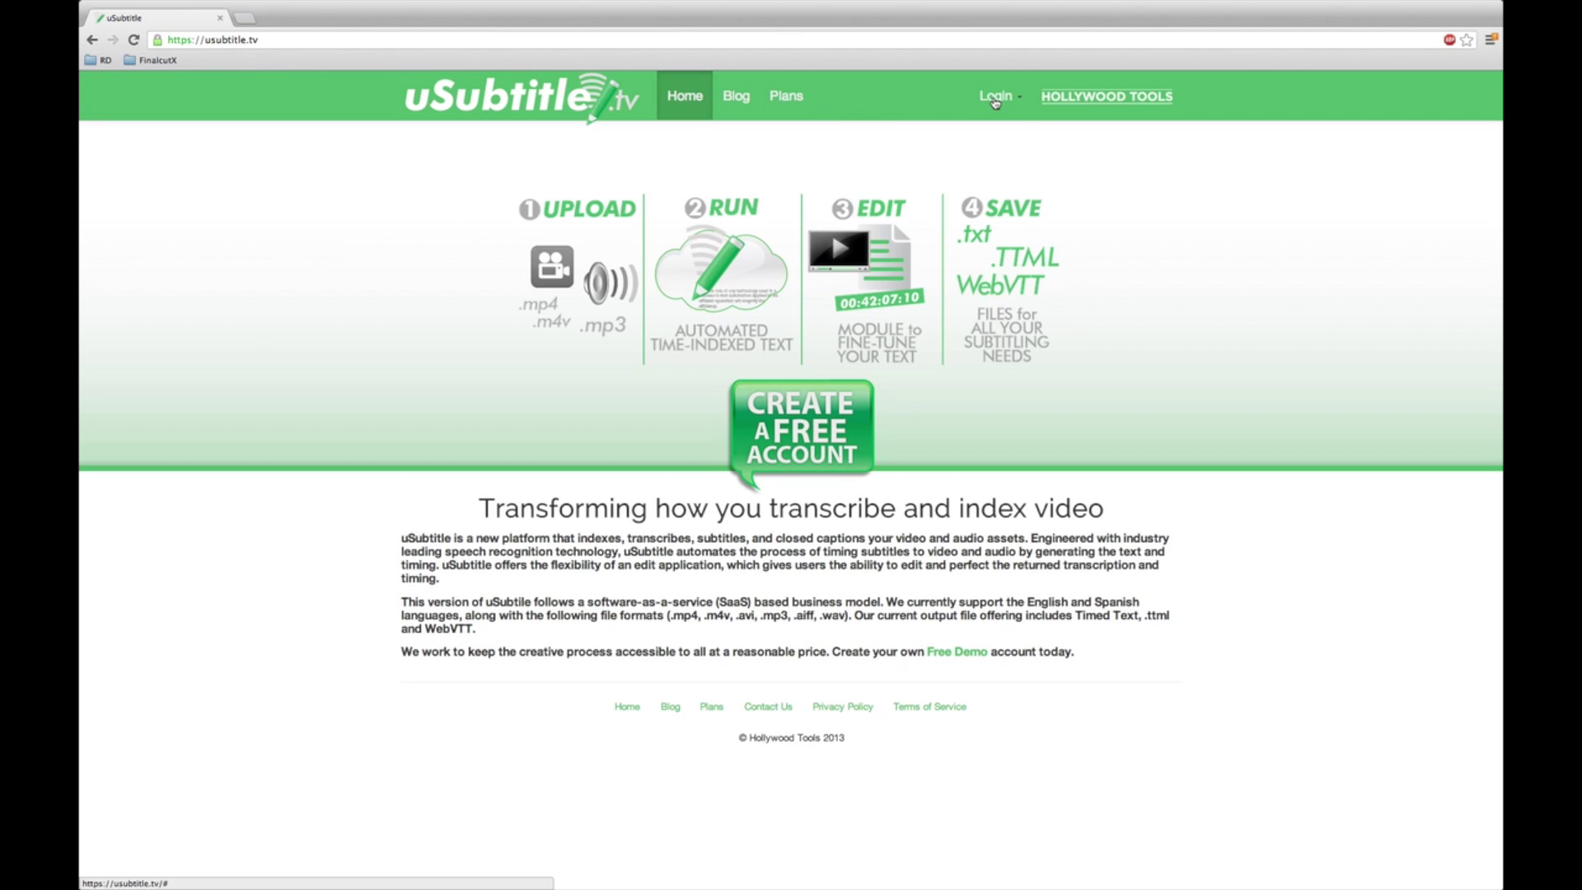
pyautogui.click(996, 99)
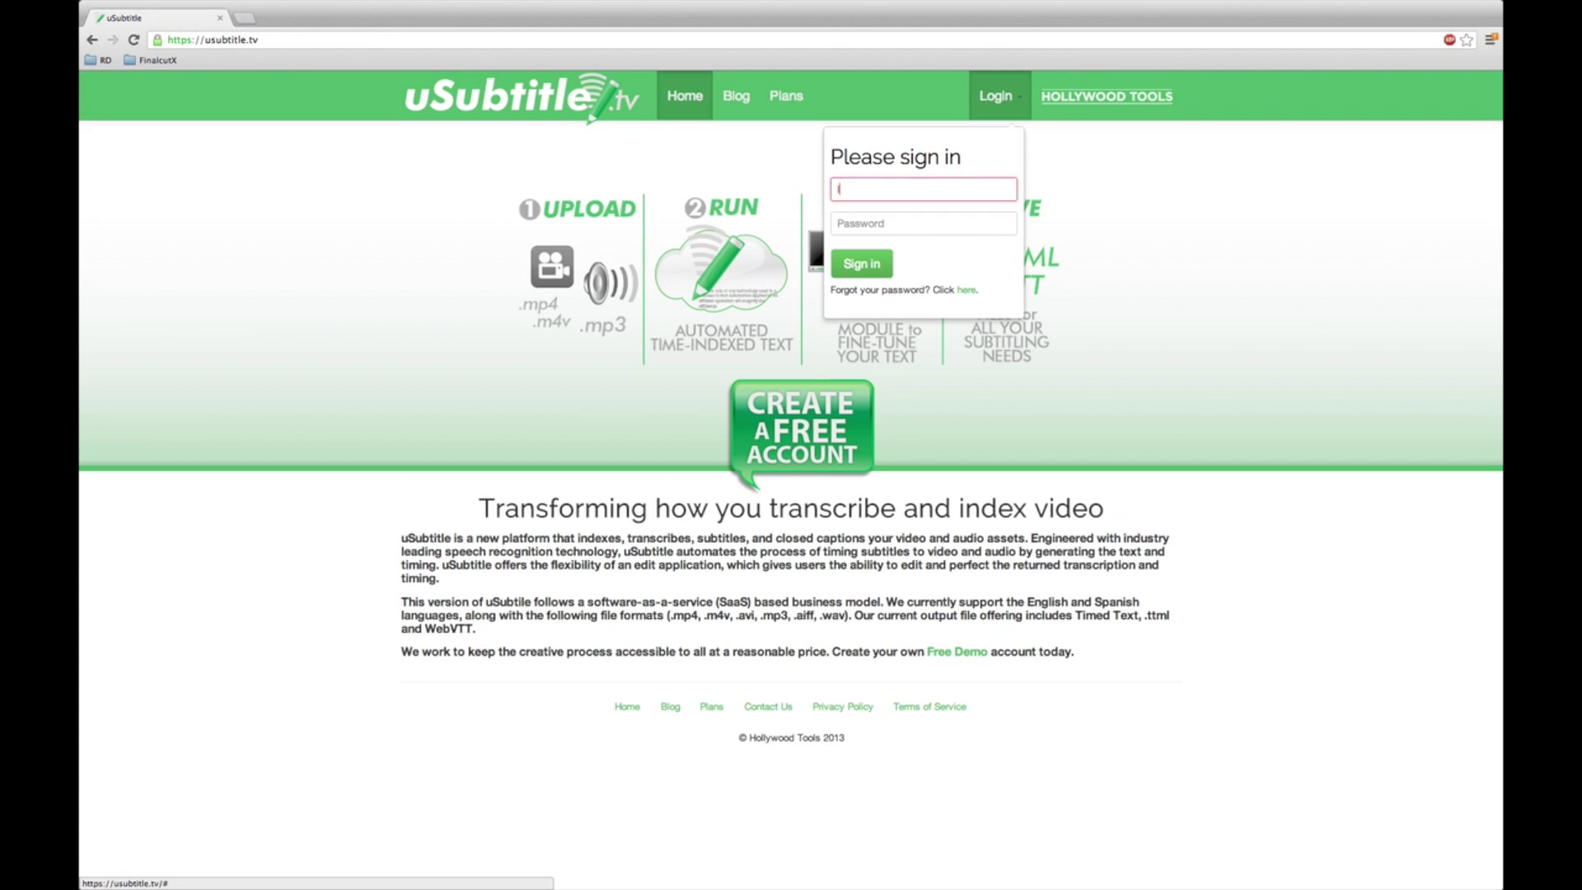
pyautogui.press('Tab')
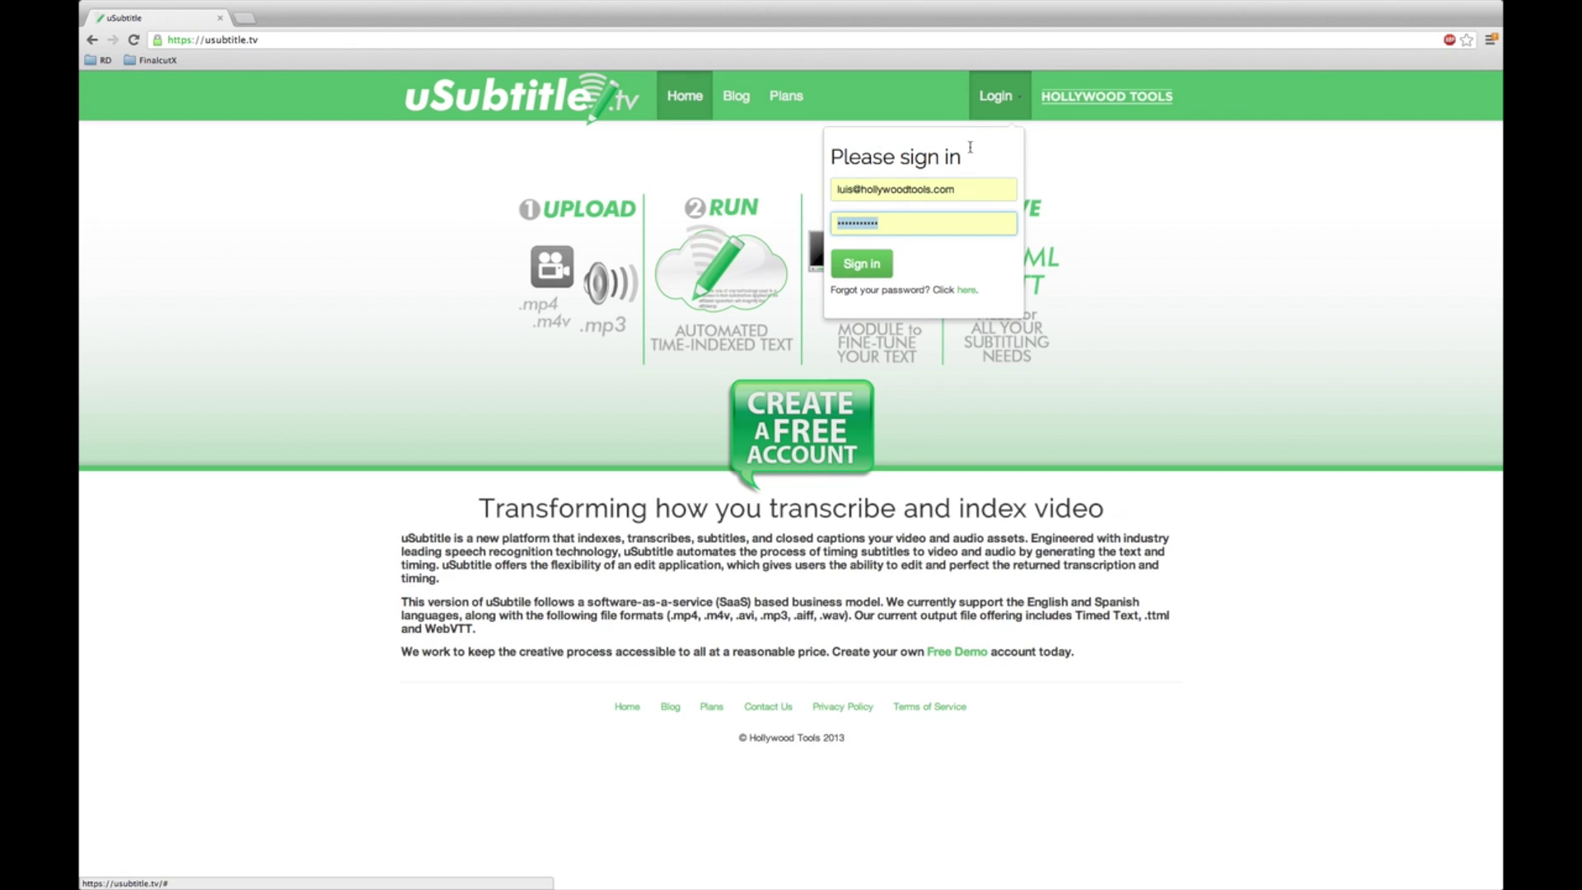
pyautogui.click(871, 267)
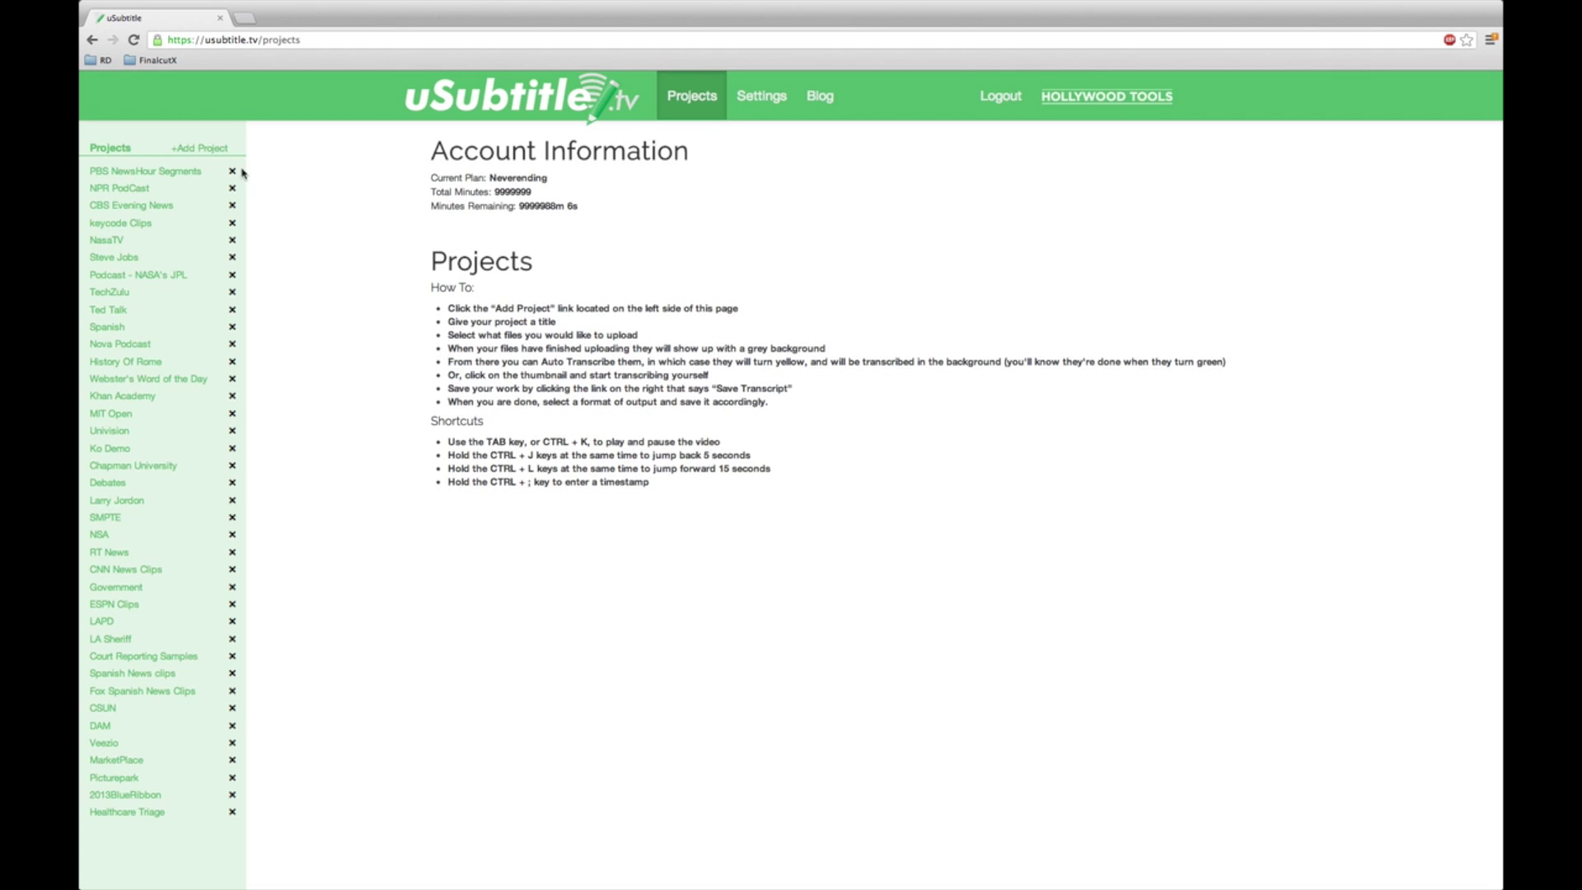
# Step: Open the Add a New Project dialog from the projects sidebar
pyautogui.click(215, 154)
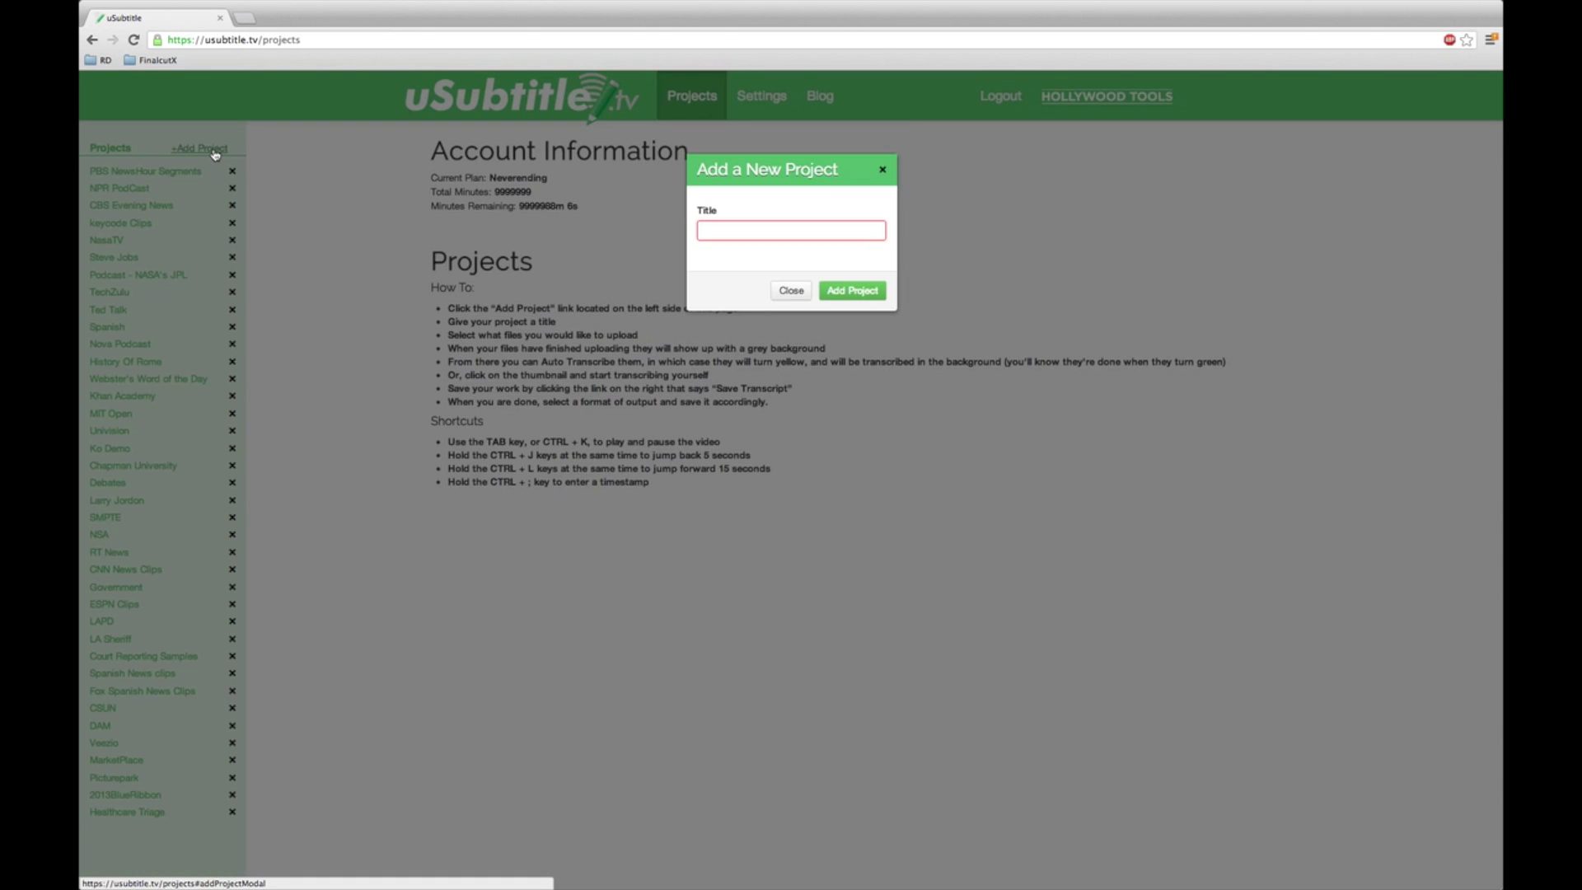
# Step: Create project 'Arne' and queue the Desktop interview mp4 for upload
pyautogui.write('Ar')
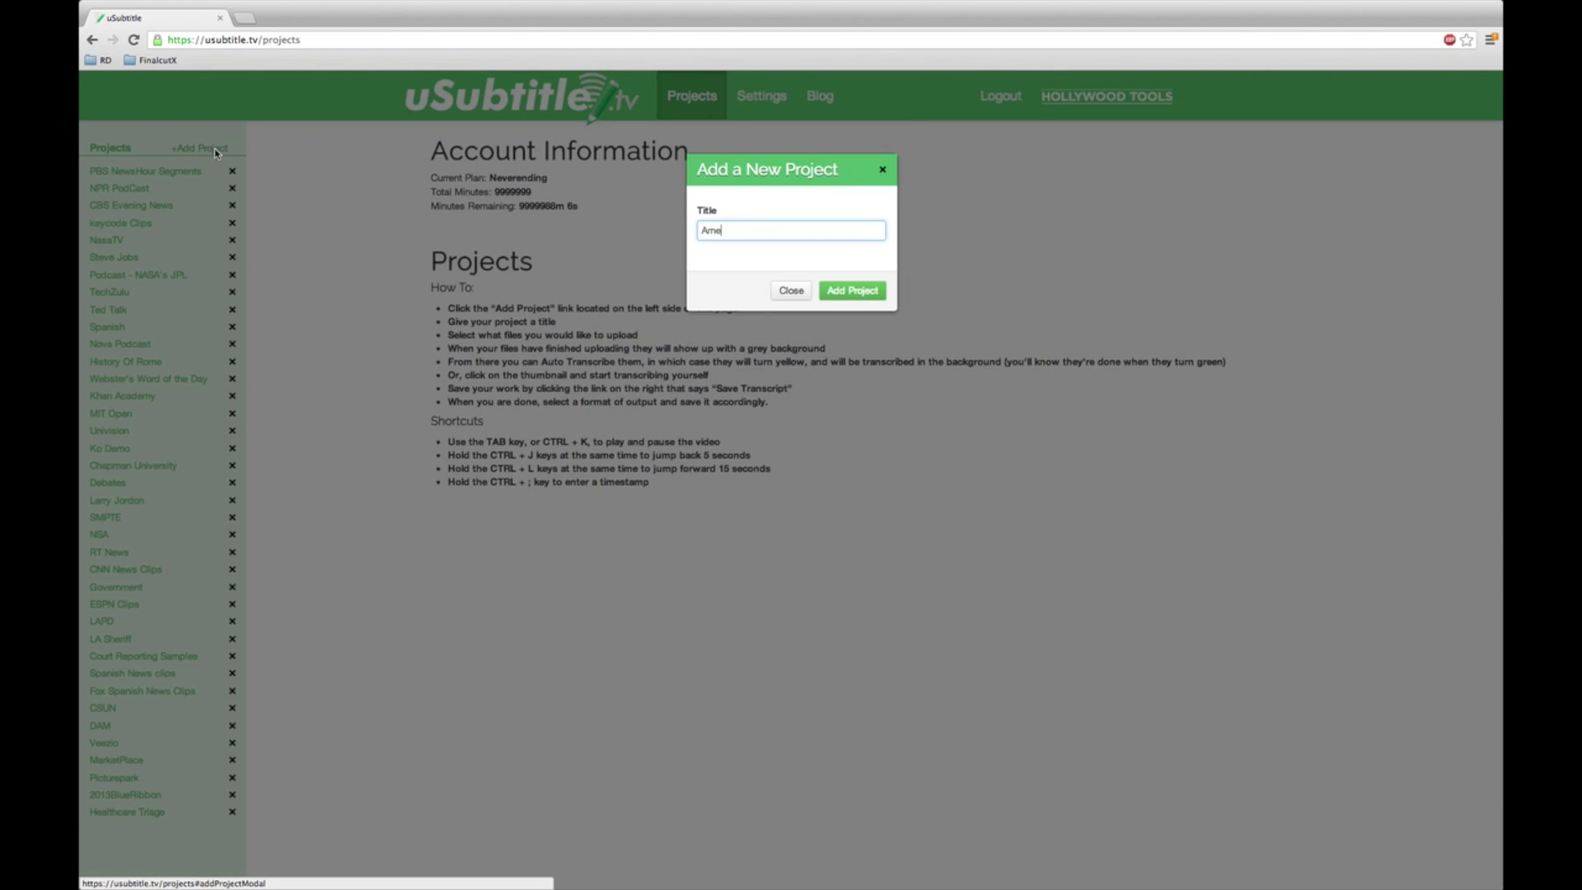
pyautogui.click(835, 291)
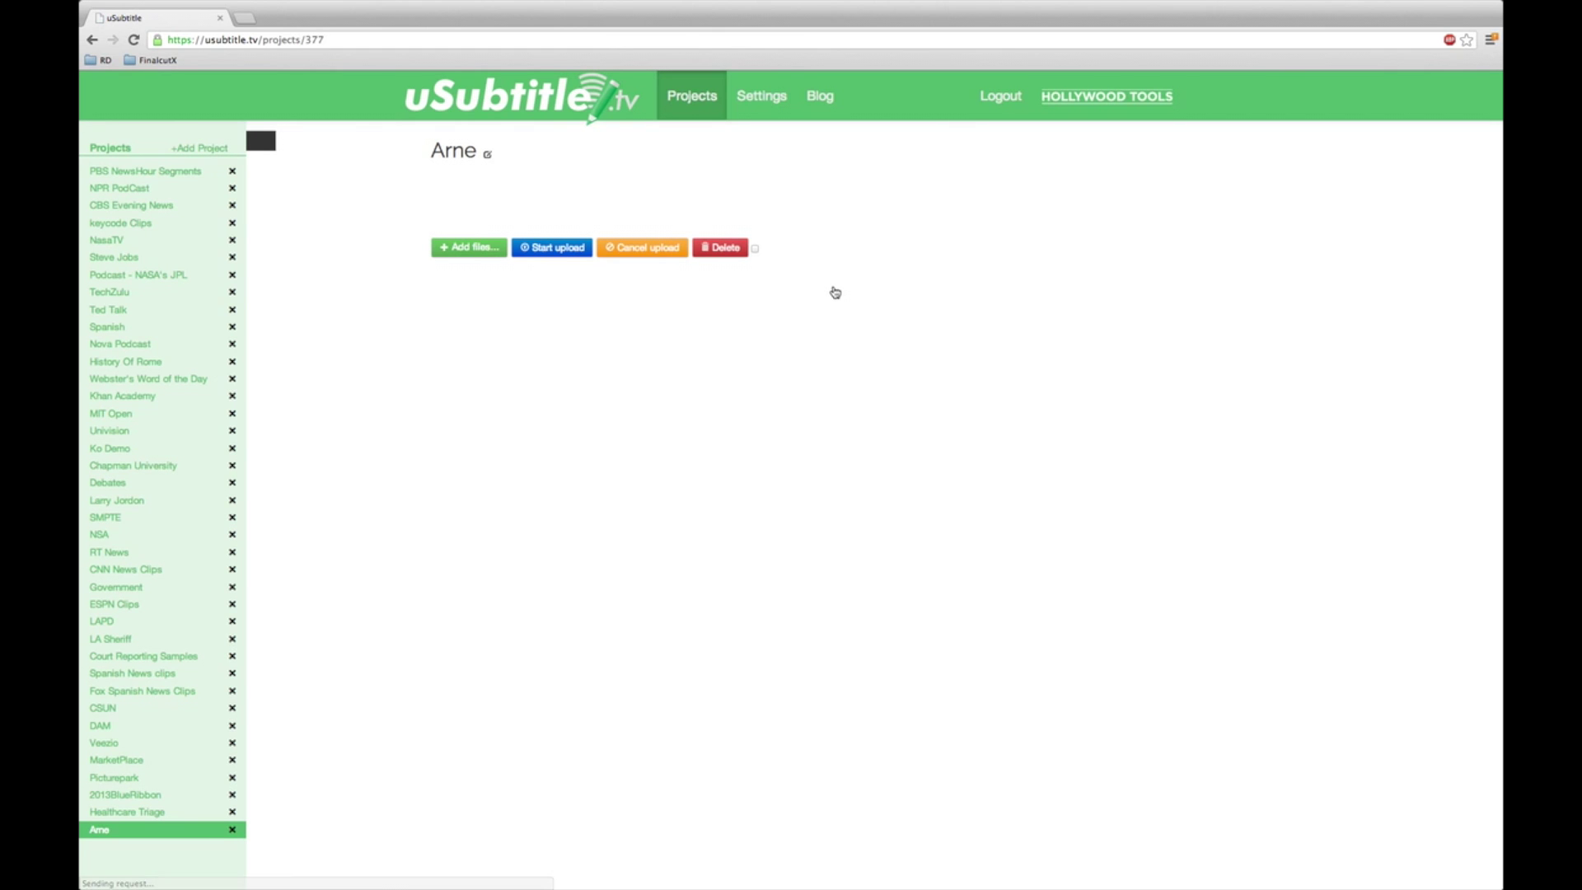
pyautogui.click(490, 249)
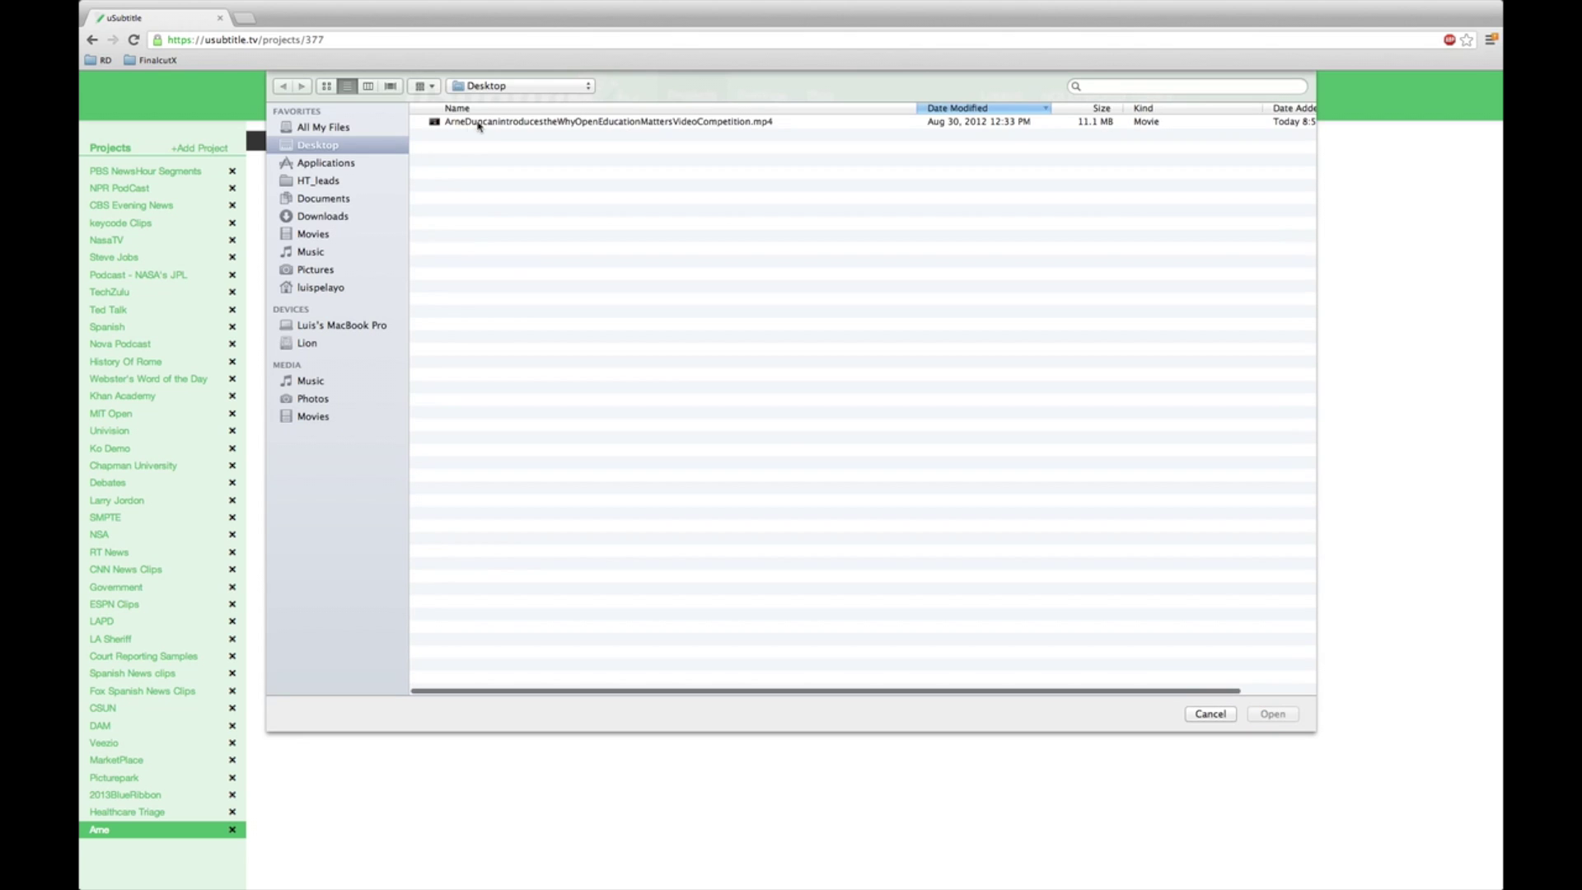
pyautogui.click(478, 123)
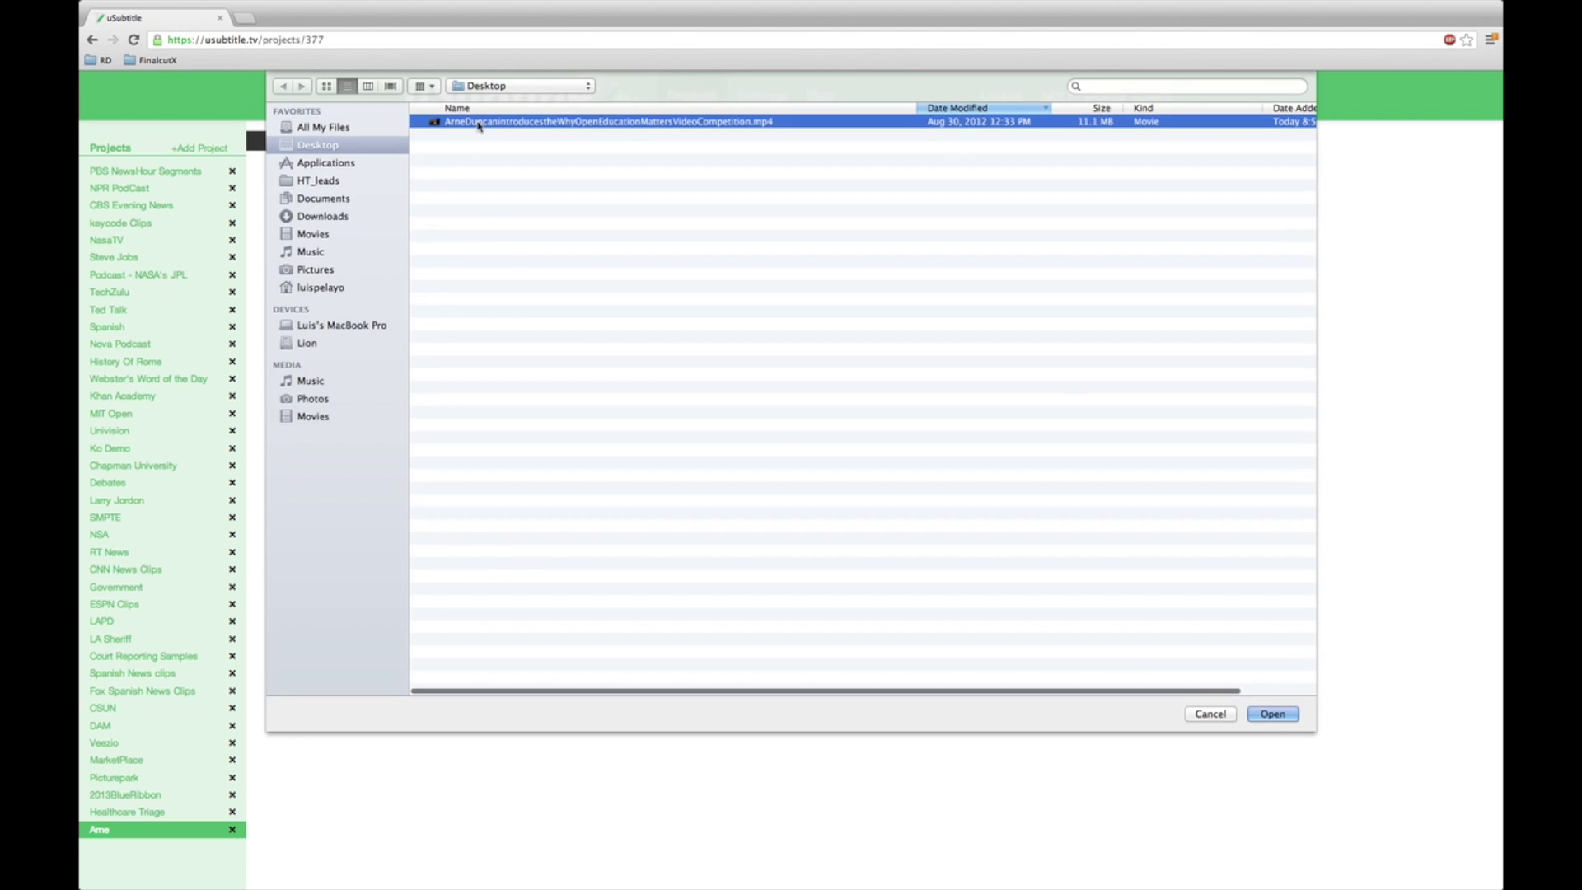
pyautogui.click(1280, 715)
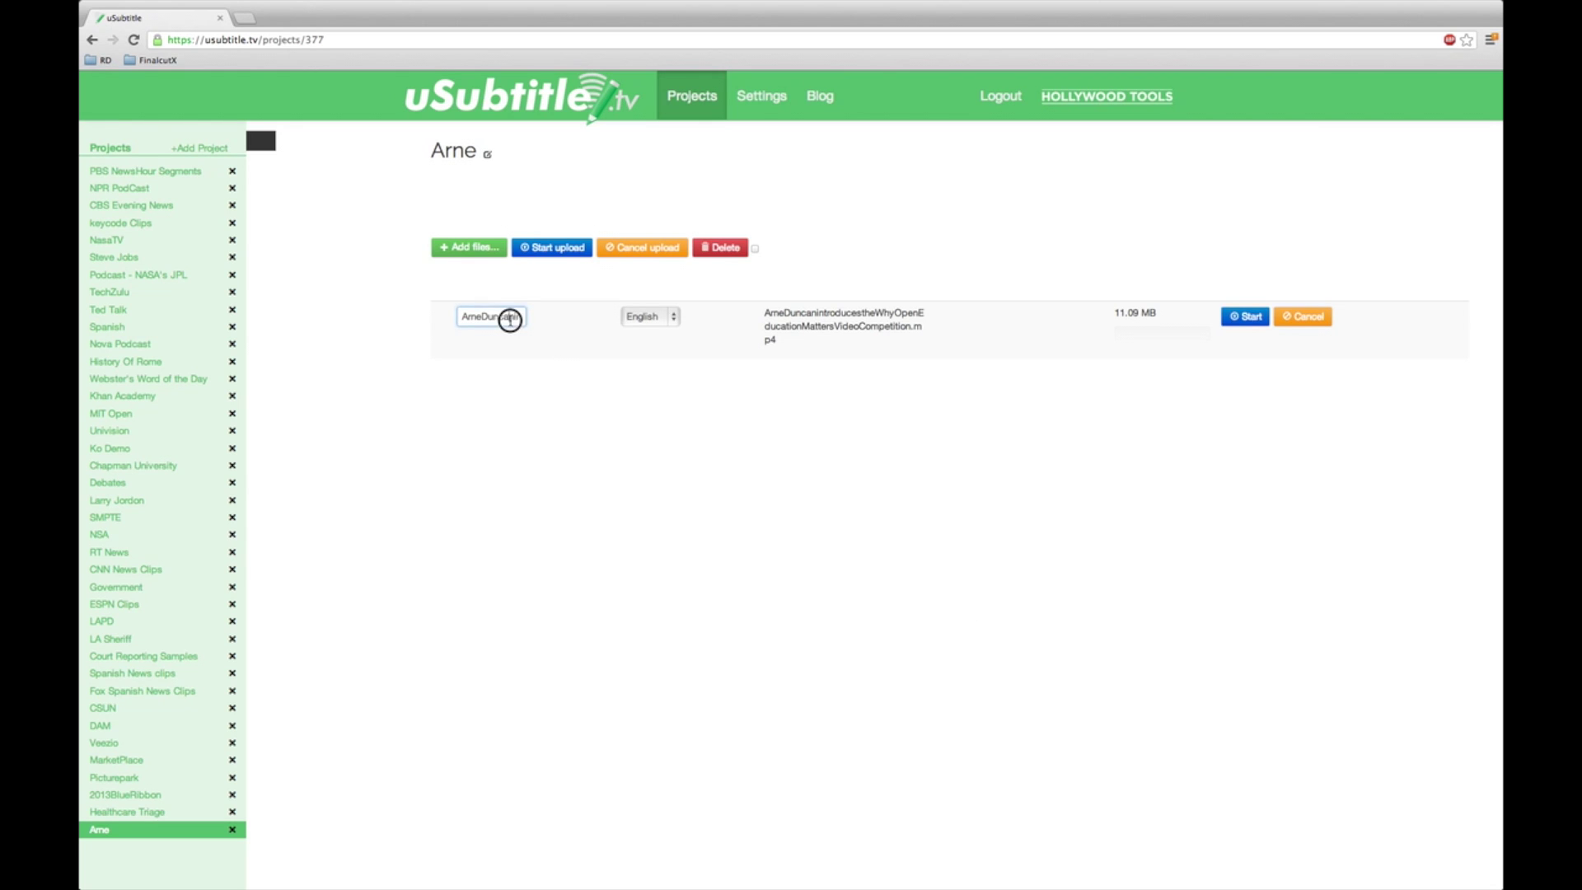
pyautogui.moveTo(510, 322); pyautogui.dragTo(544, 323)
# Step: Retitle the upload 'Arne Duncan- Why Open Matters' and start uploading it
pyautogui.click(556, 427)
pyautogui.moveTo(511, 314); pyautogui.dragTo(549, 322)
pyautogui.press('BackSpace')
pyautogui.click(484, 315)
pyautogui.write('What')
pyautogui.press('BackSpace')
pyautogui.press('BackSpace')
pyautogui.press('BackSpace')
pyautogui.click(601, 406)
pyautogui.click(549, 248)
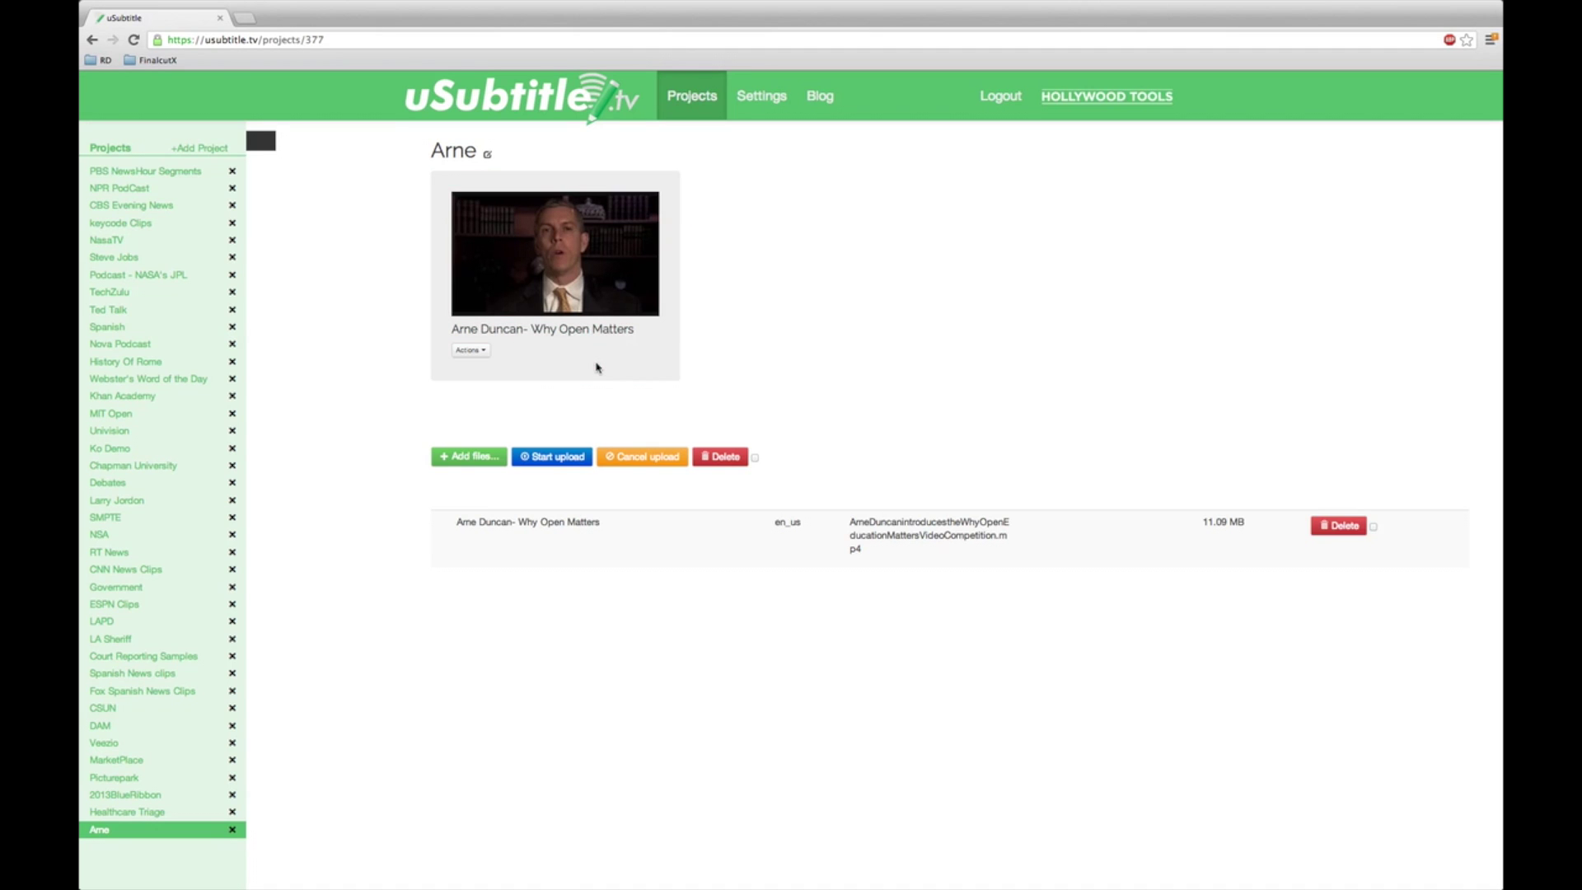
pyautogui.click(556, 262)
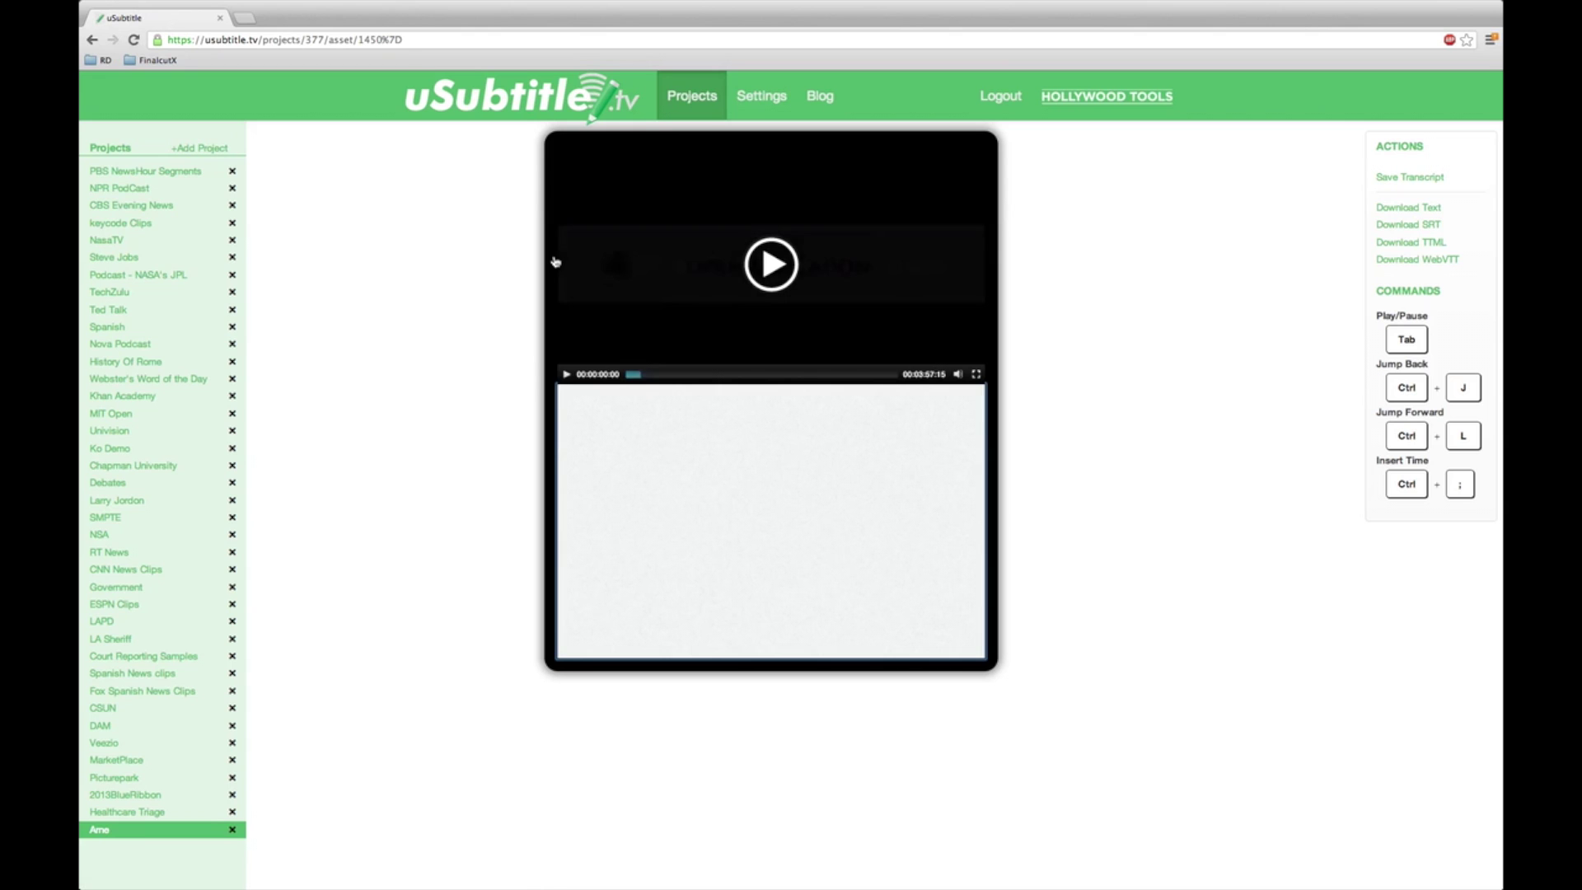
pyautogui.click(762, 268)
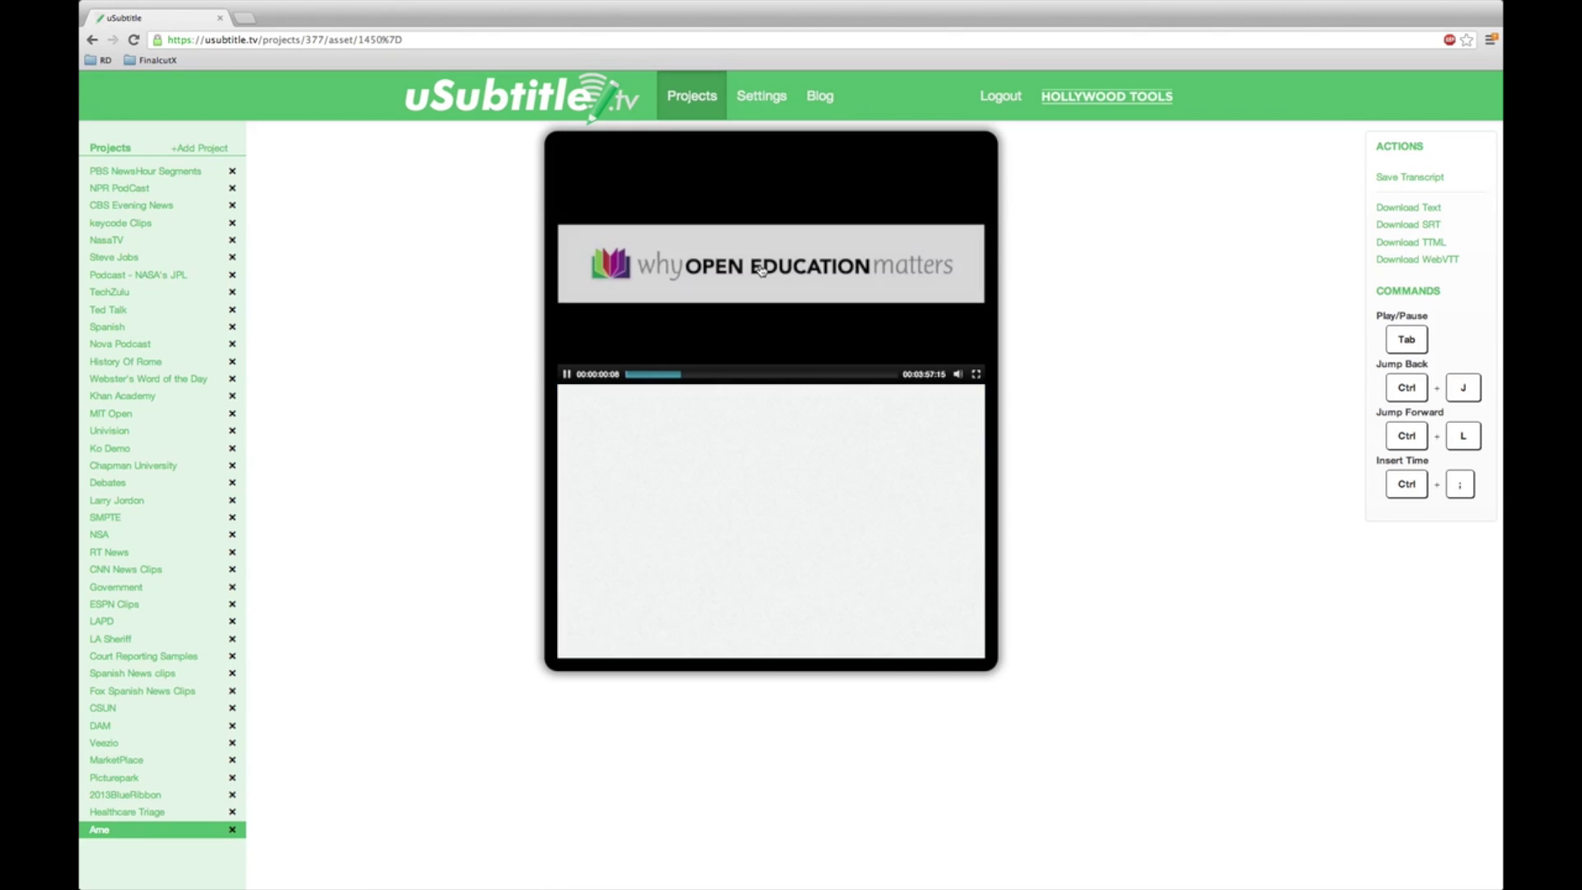
pyautogui.click(649, 377)
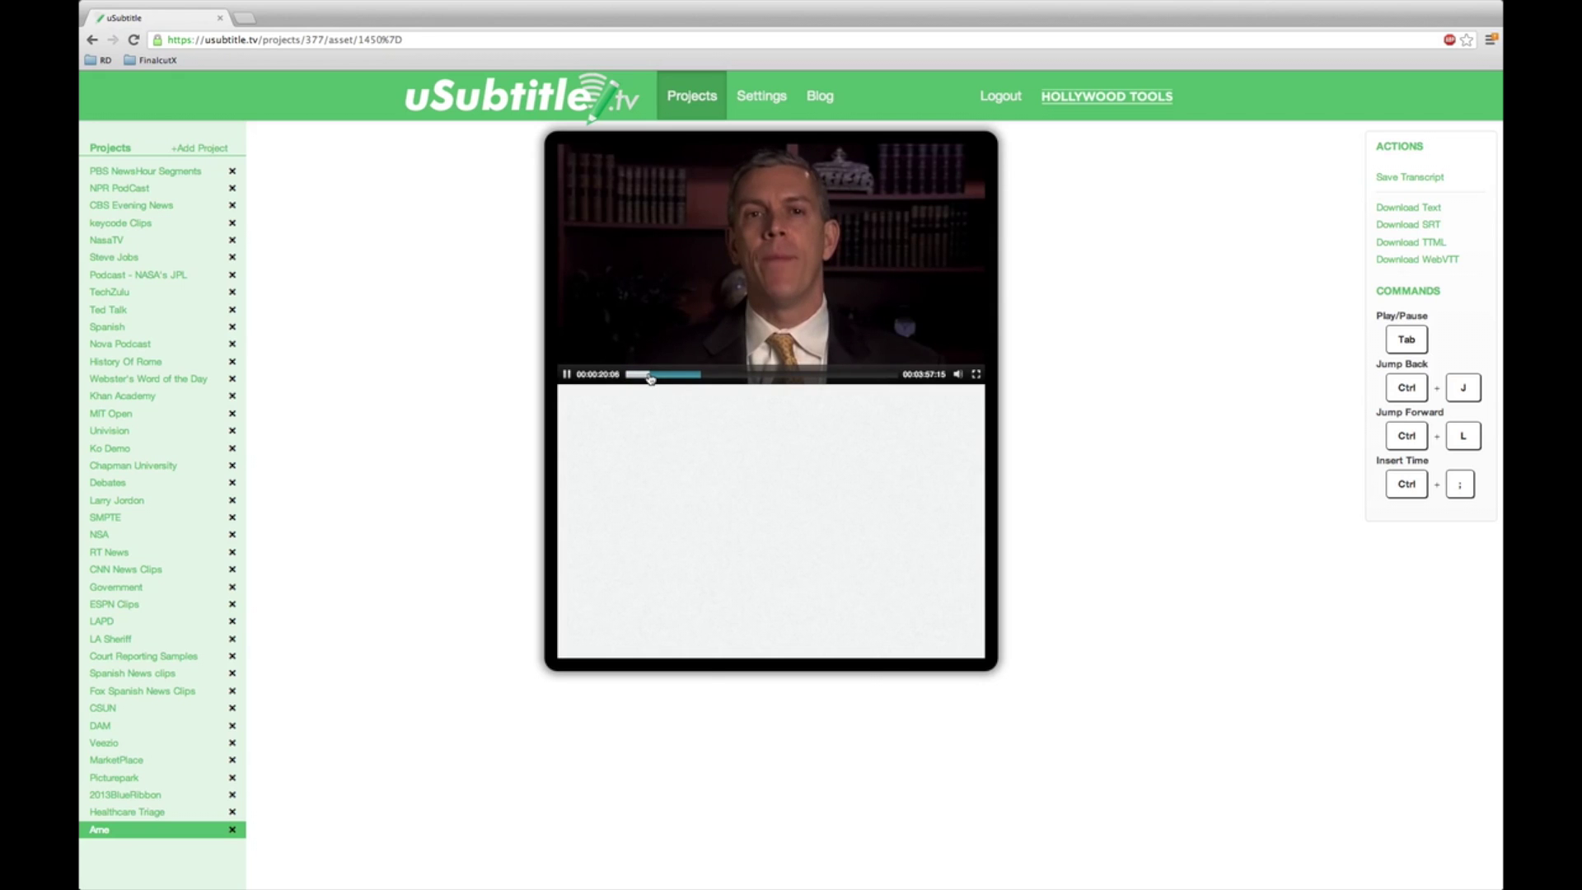
pyautogui.press('XF86AudioRaiseVolume')
pyautogui.click(684, 377)
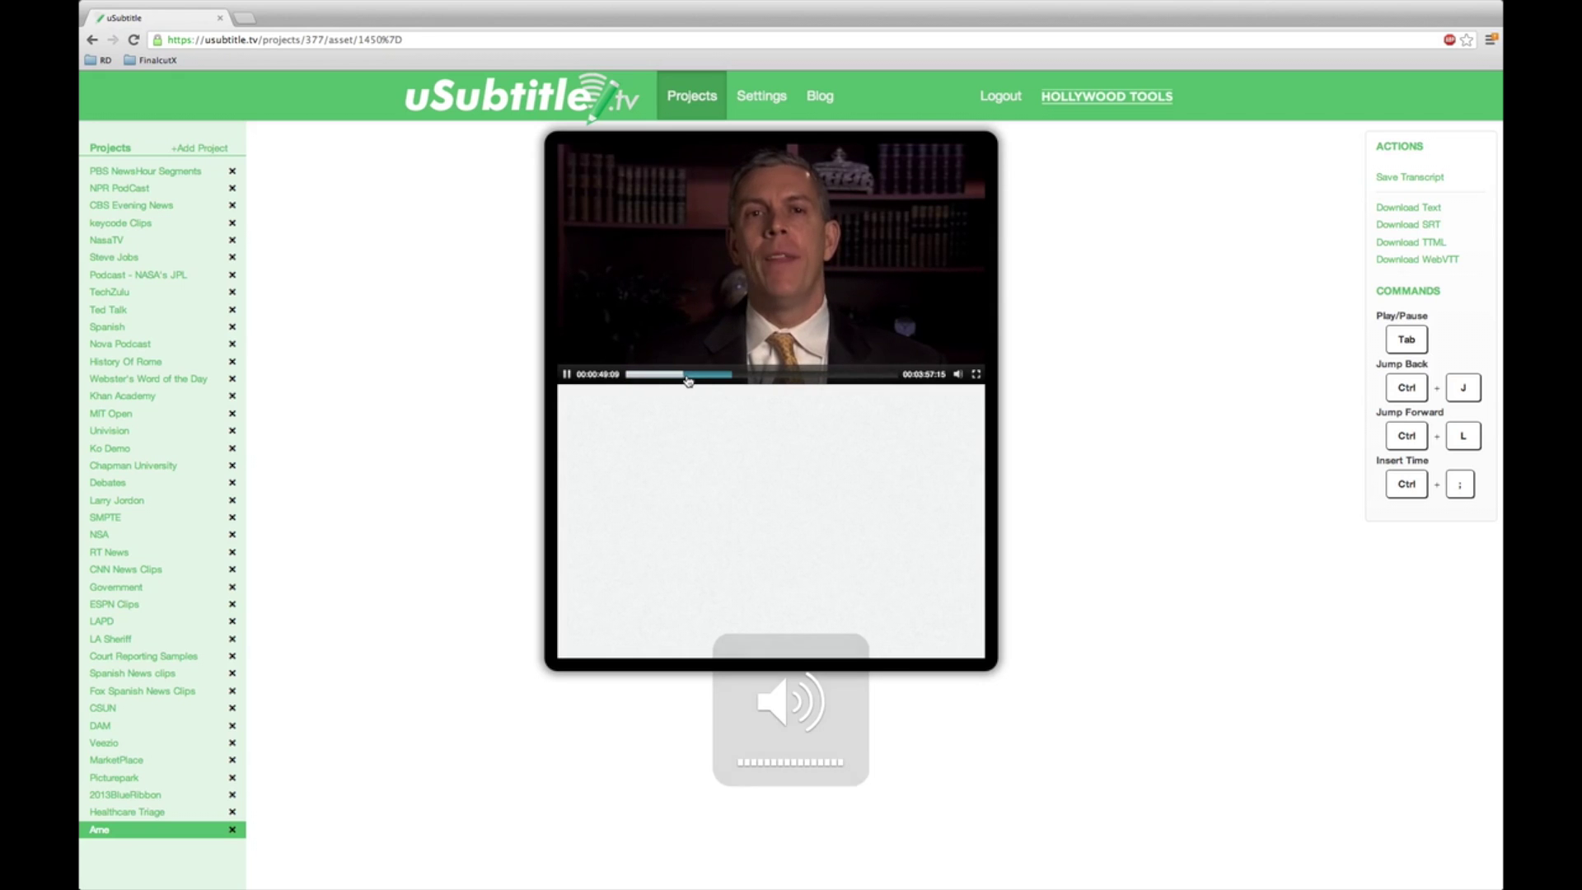
pyautogui.click(700, 378)
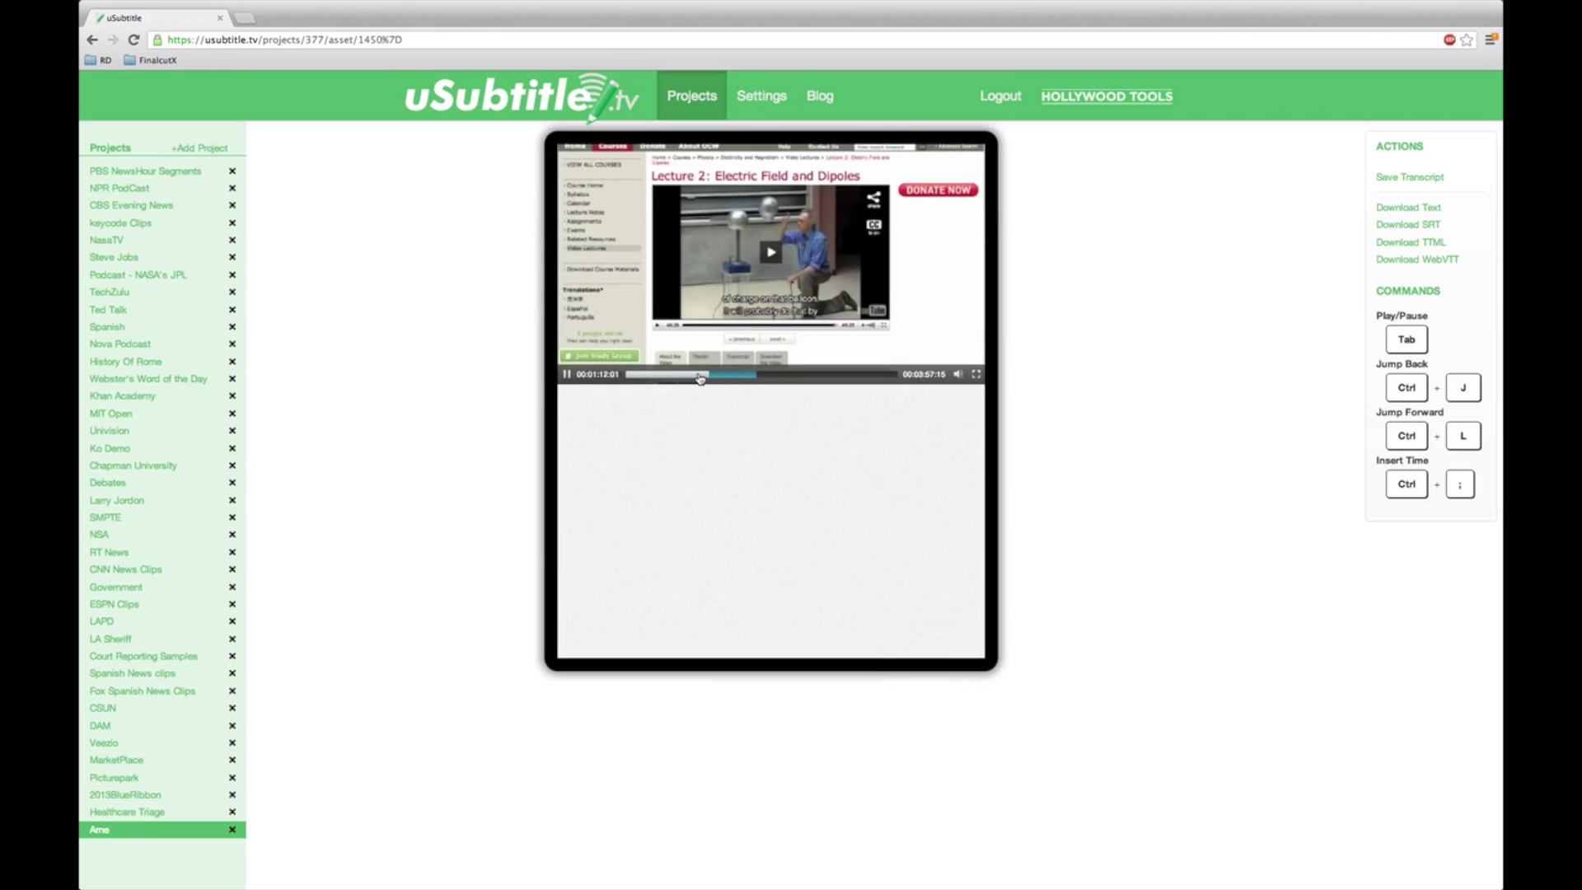
pyautogui.click(684, 377)
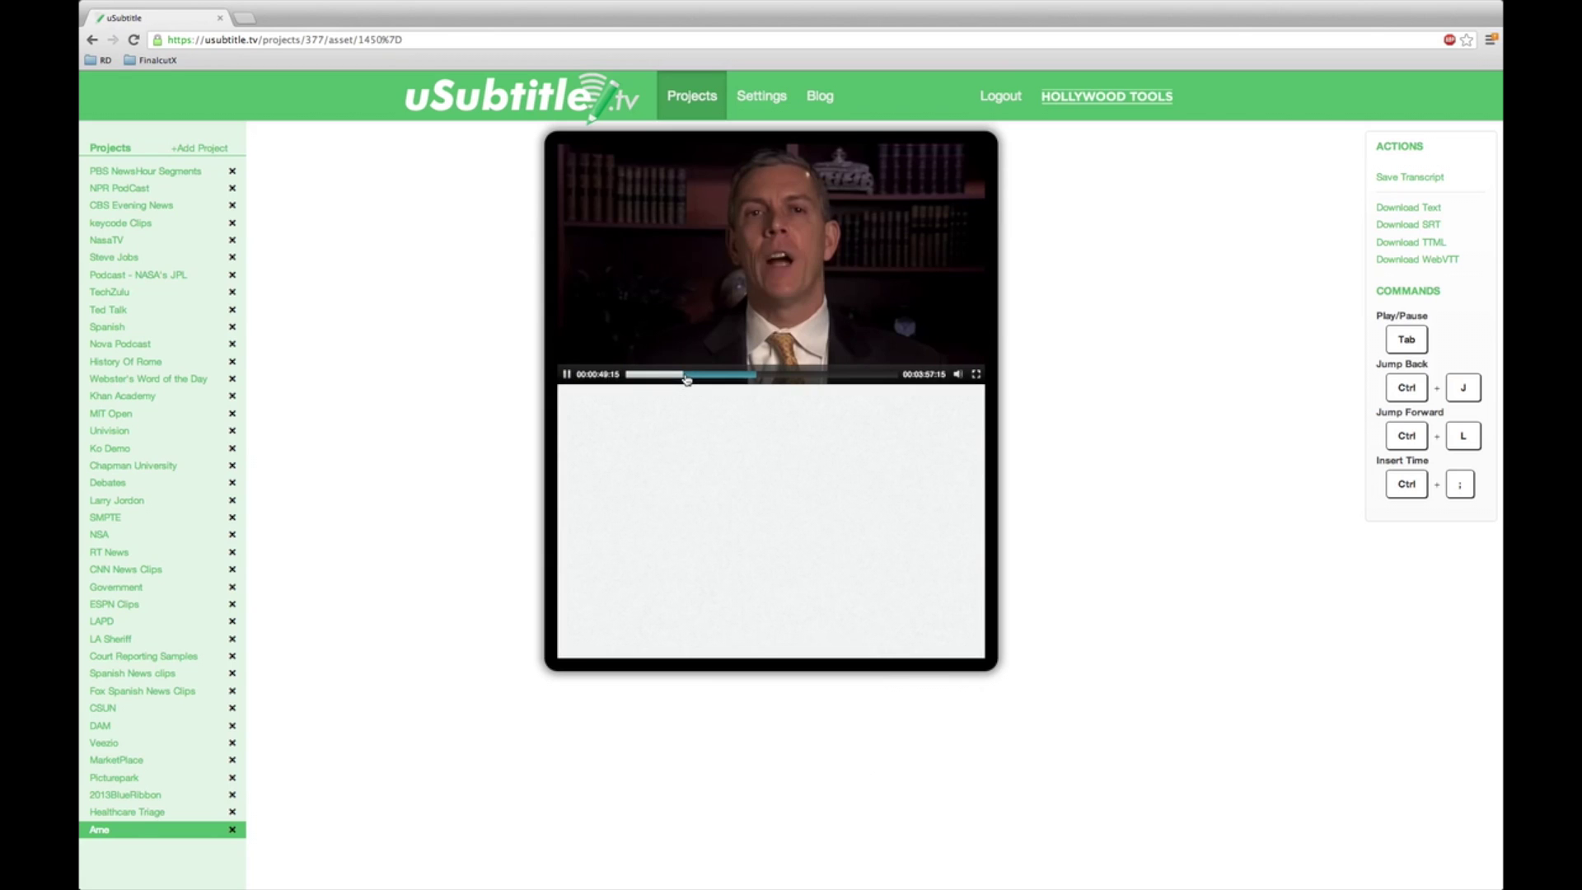
pyautogui.click(566, 374)
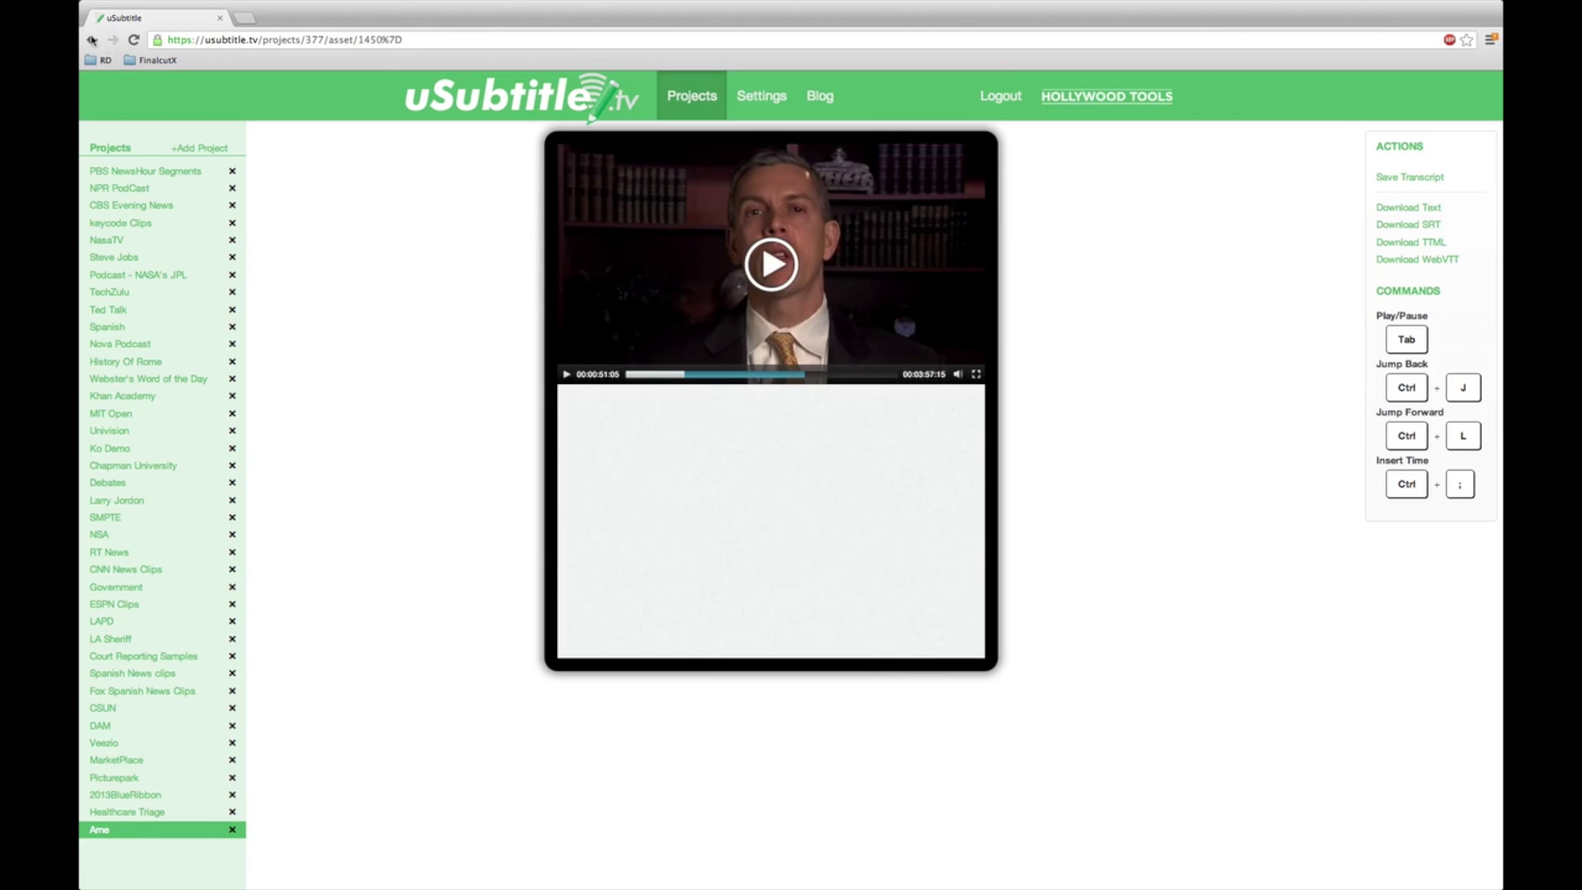
pyautogui.click(91, 40)
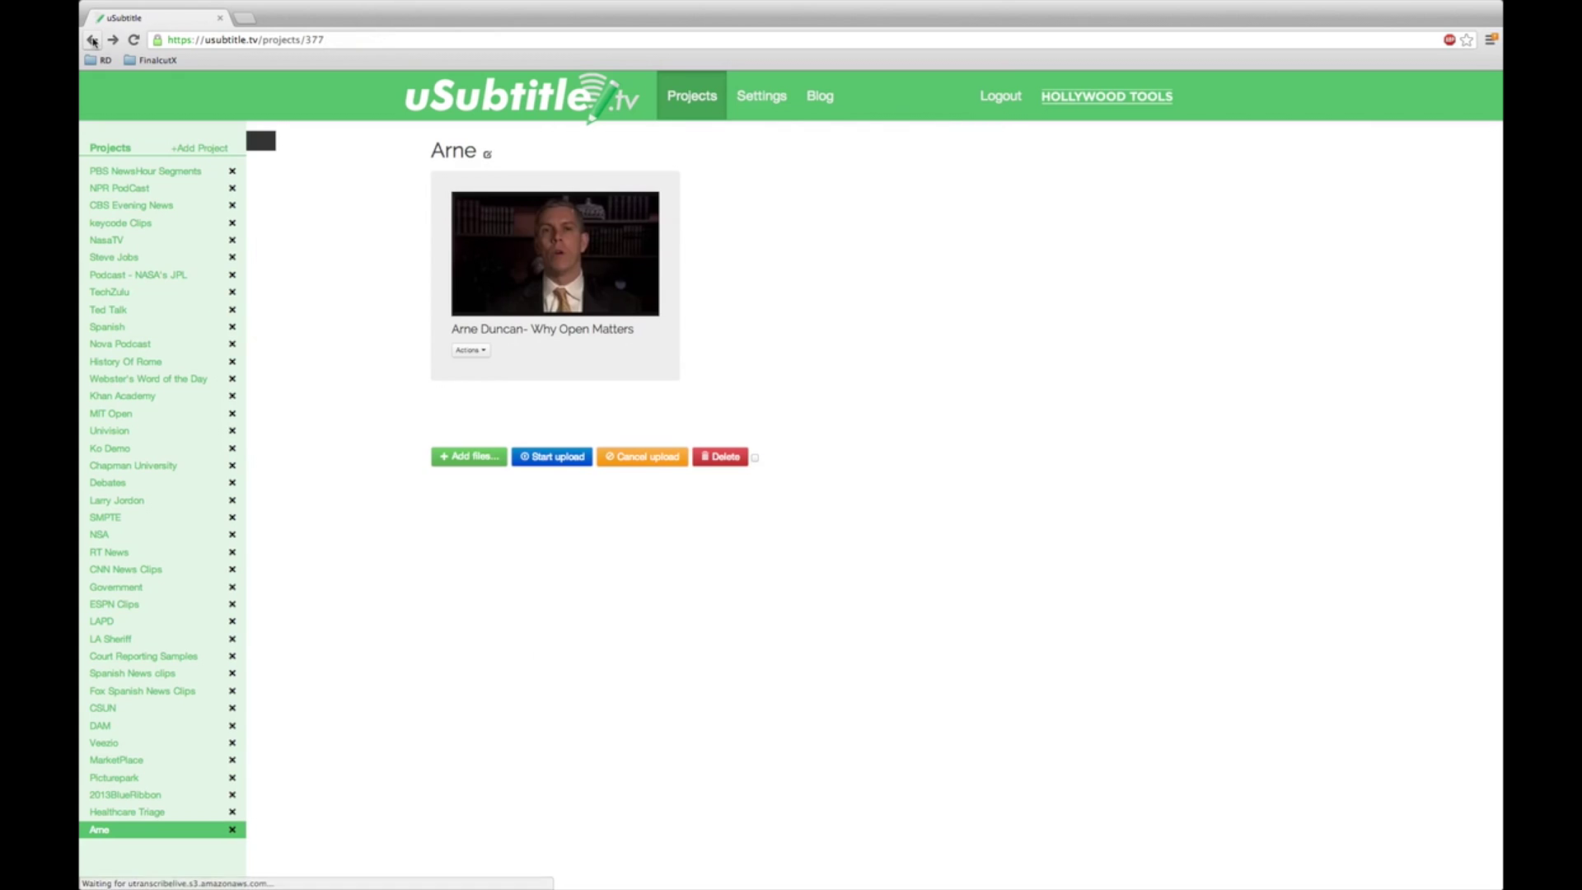
# Step: Auto-transcribe the video, rename the project 'Why Open Matters', and open the video
pyautogui.click(487, 356)
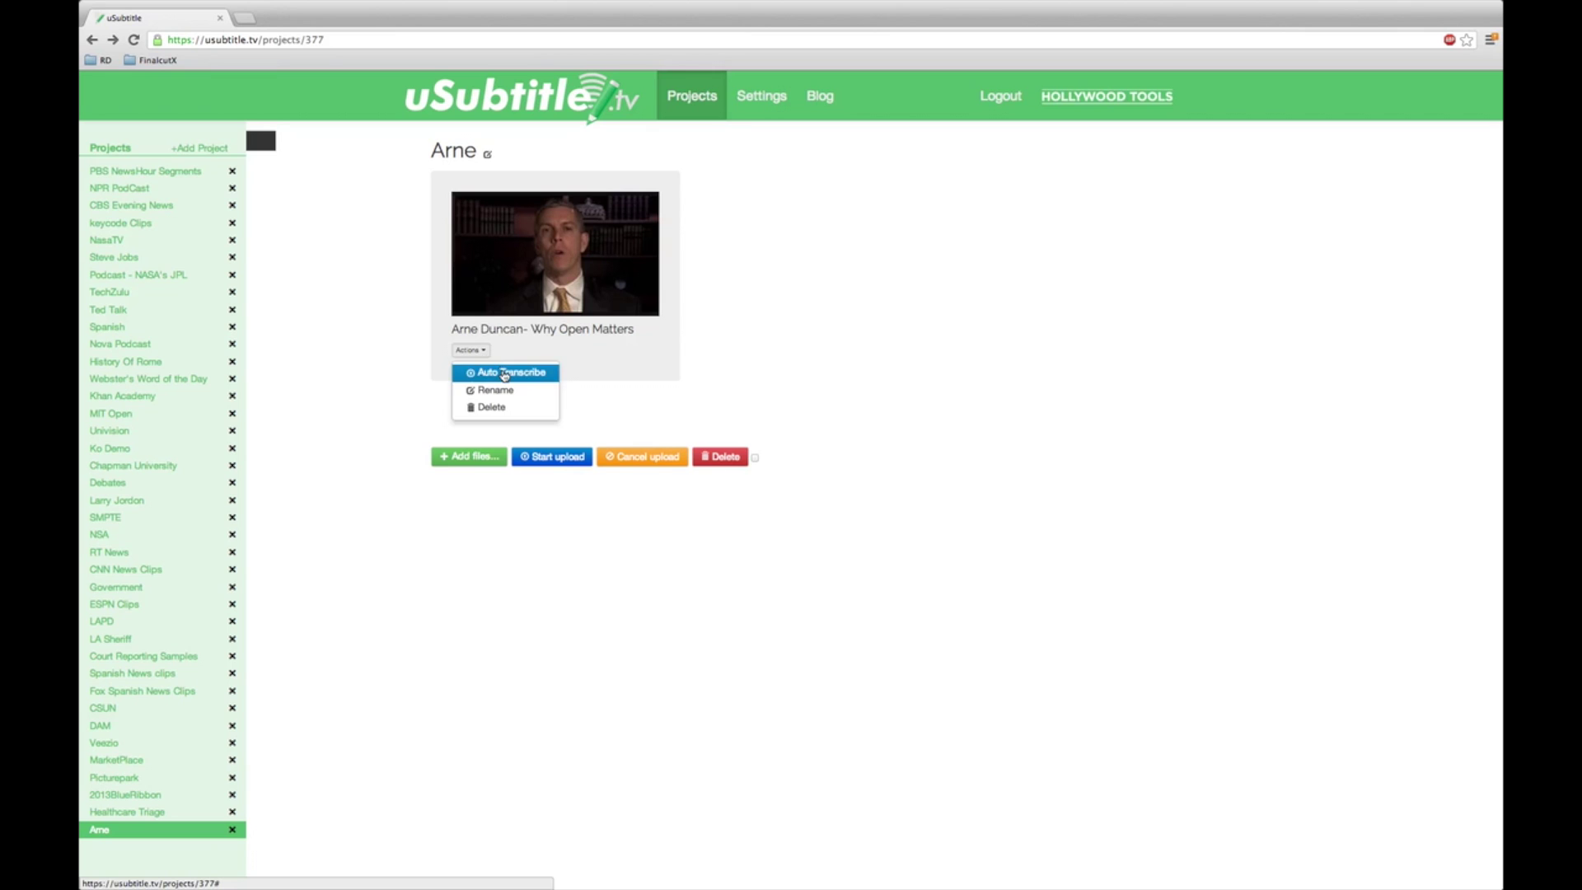
pyautogui.click(505, 375)
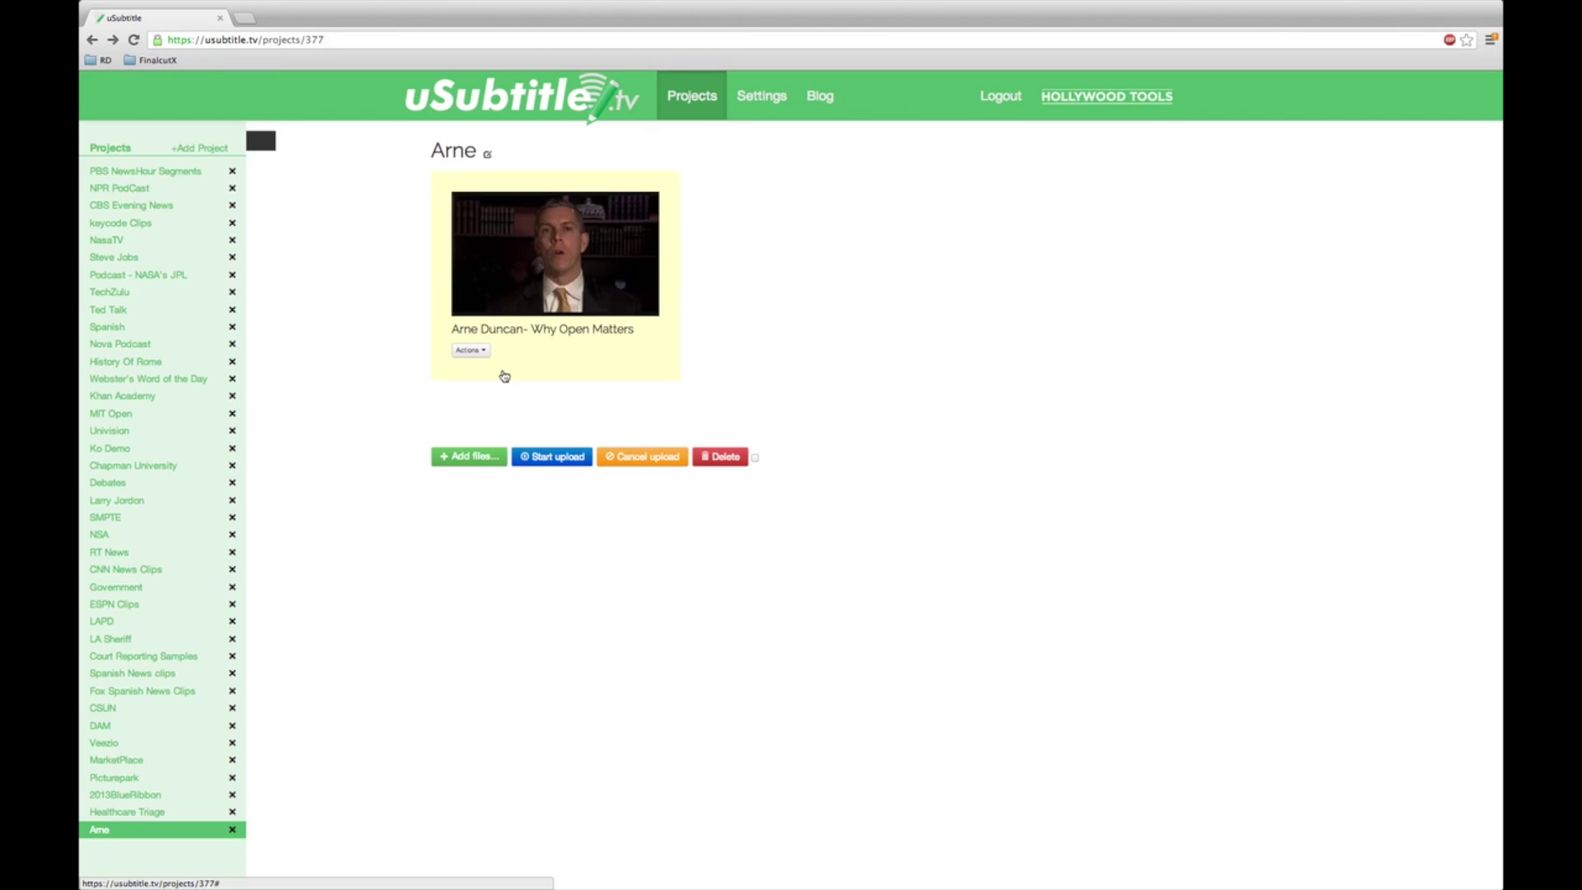
pyautogui.write('-Wh')
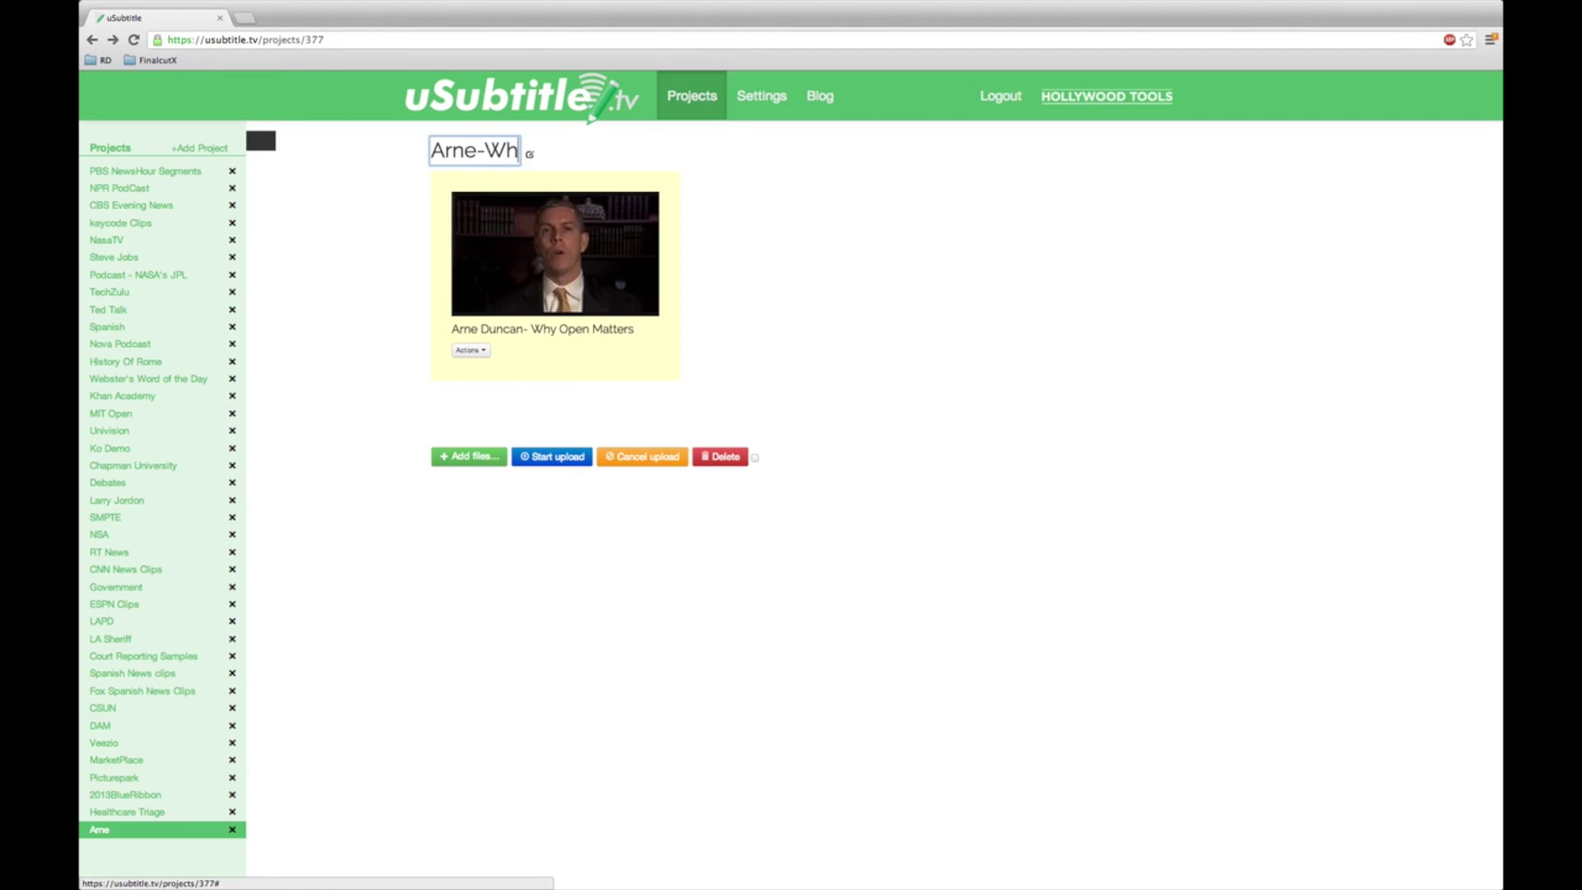
pyautogui.write('y Open Matters')
pyautogui.press('Return')
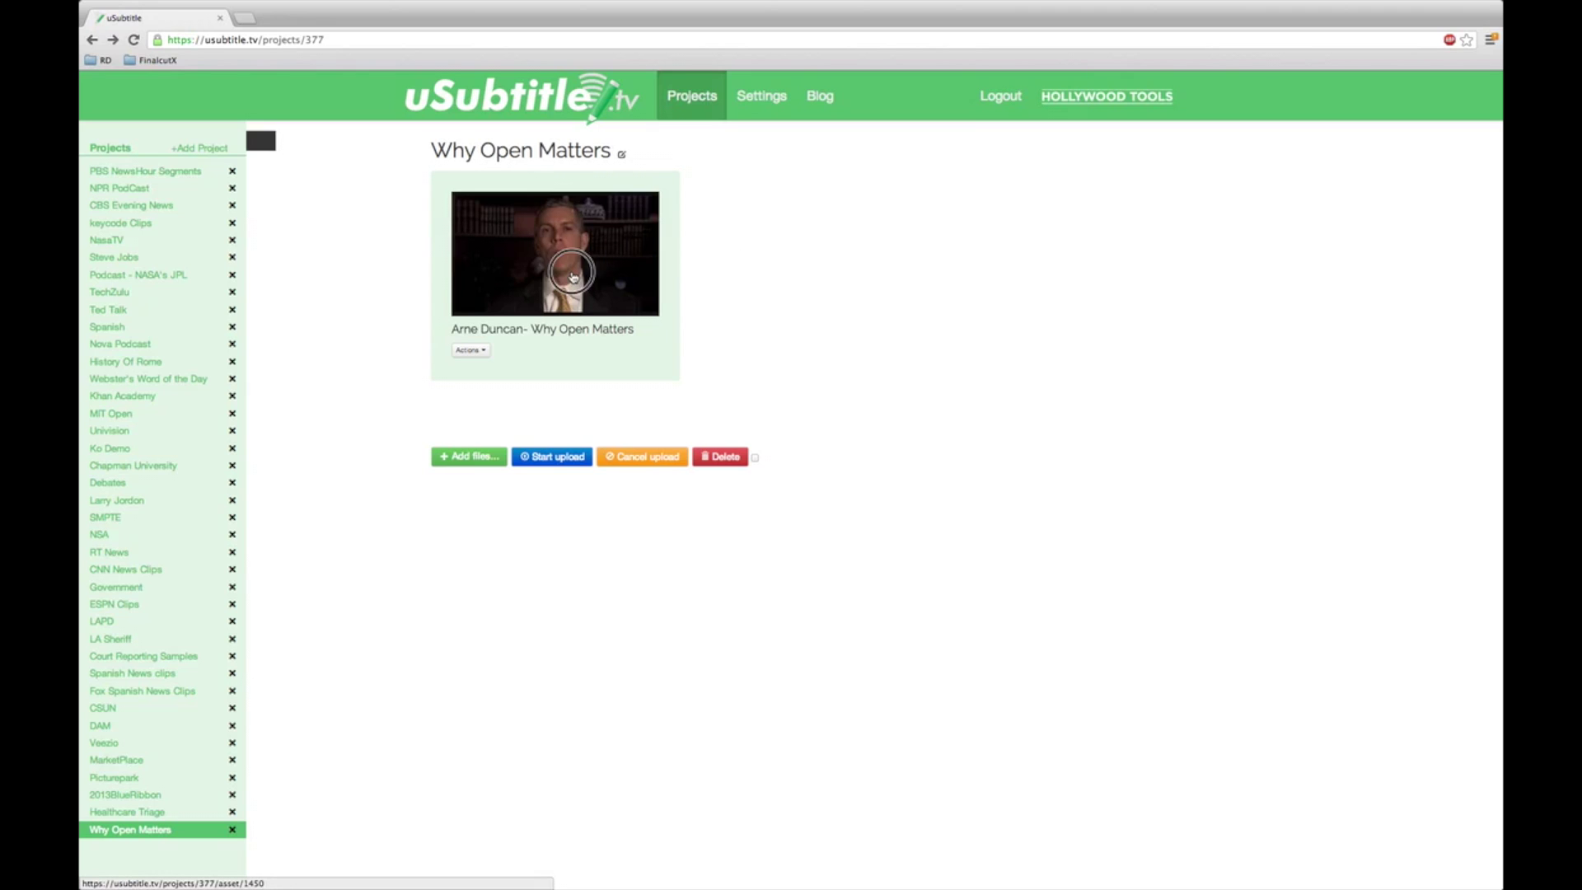
pyautogui.click(575, 278)
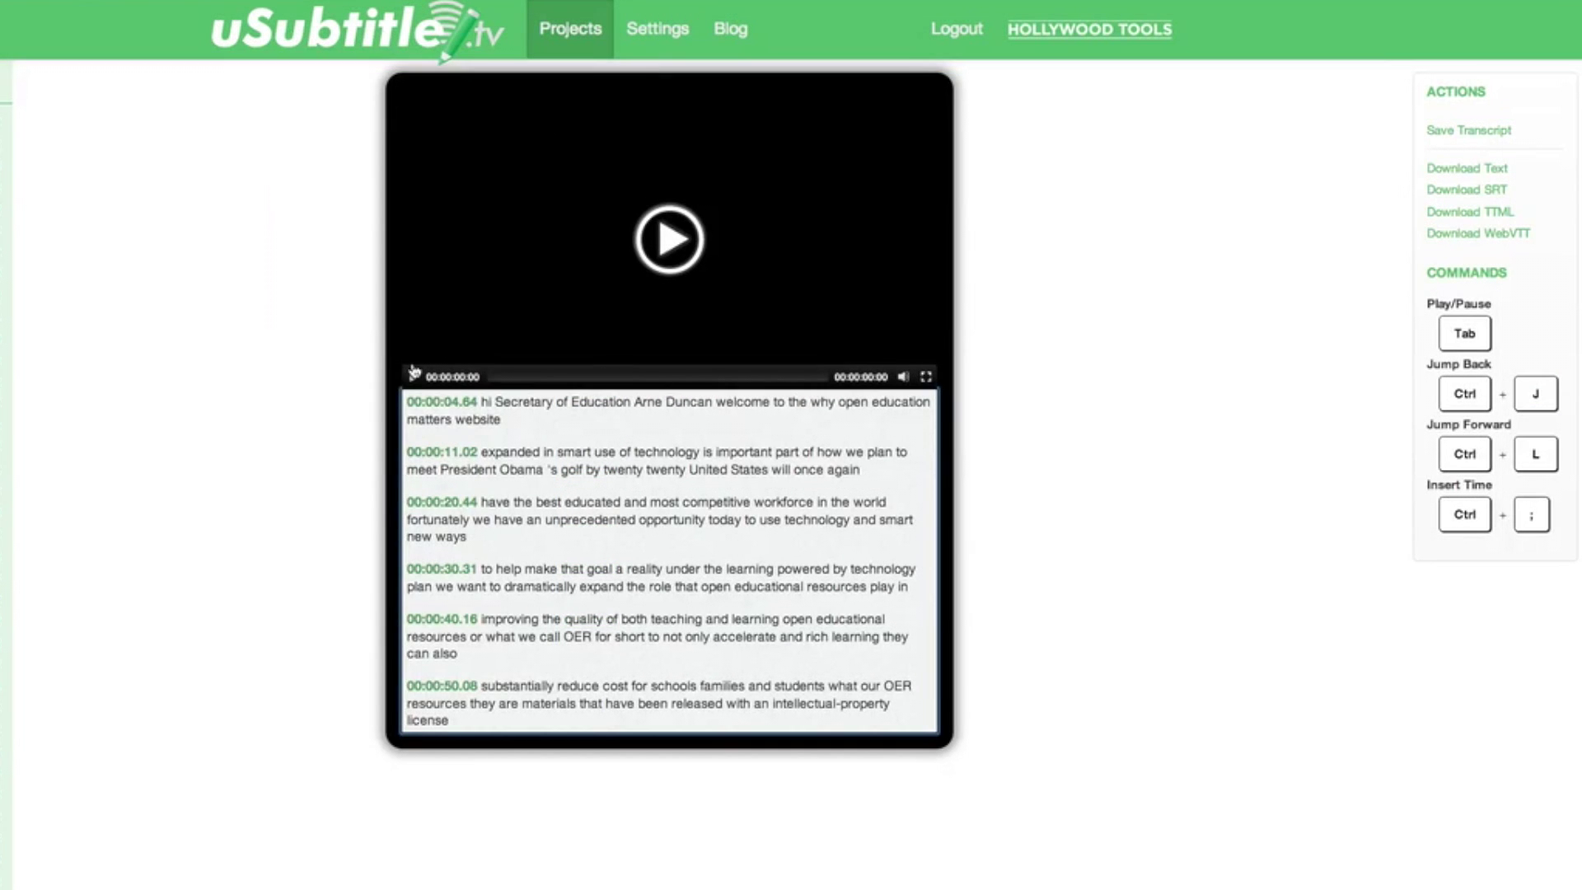
# Step: Play the interview and jump to the 00:00:04.64 transcript line
pyautogui.click(692, 259)
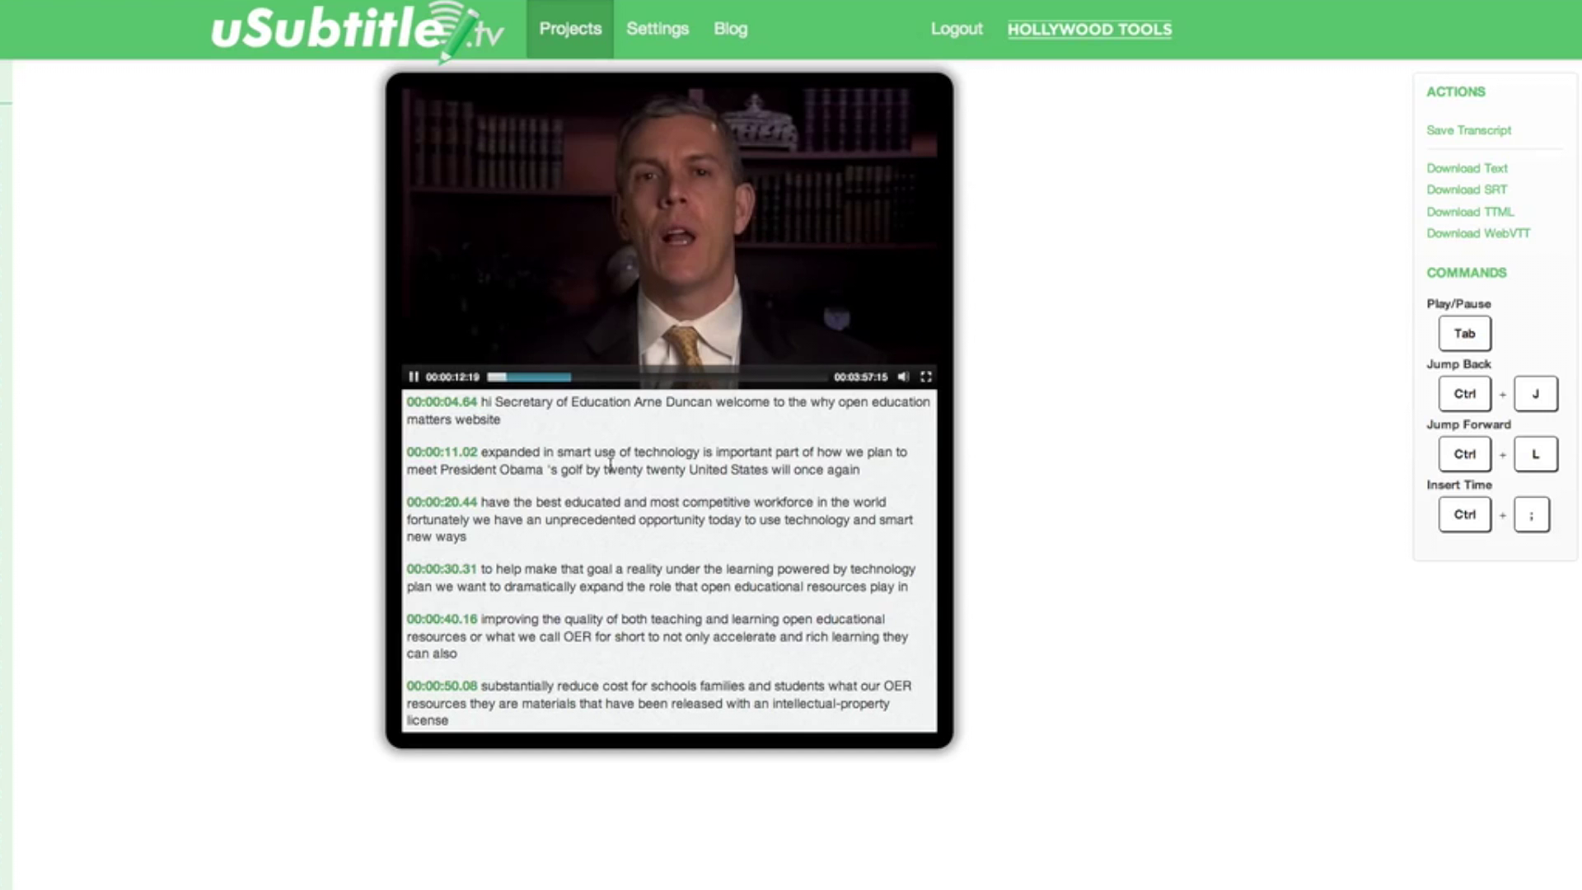
pyautogui.click(459, 401)
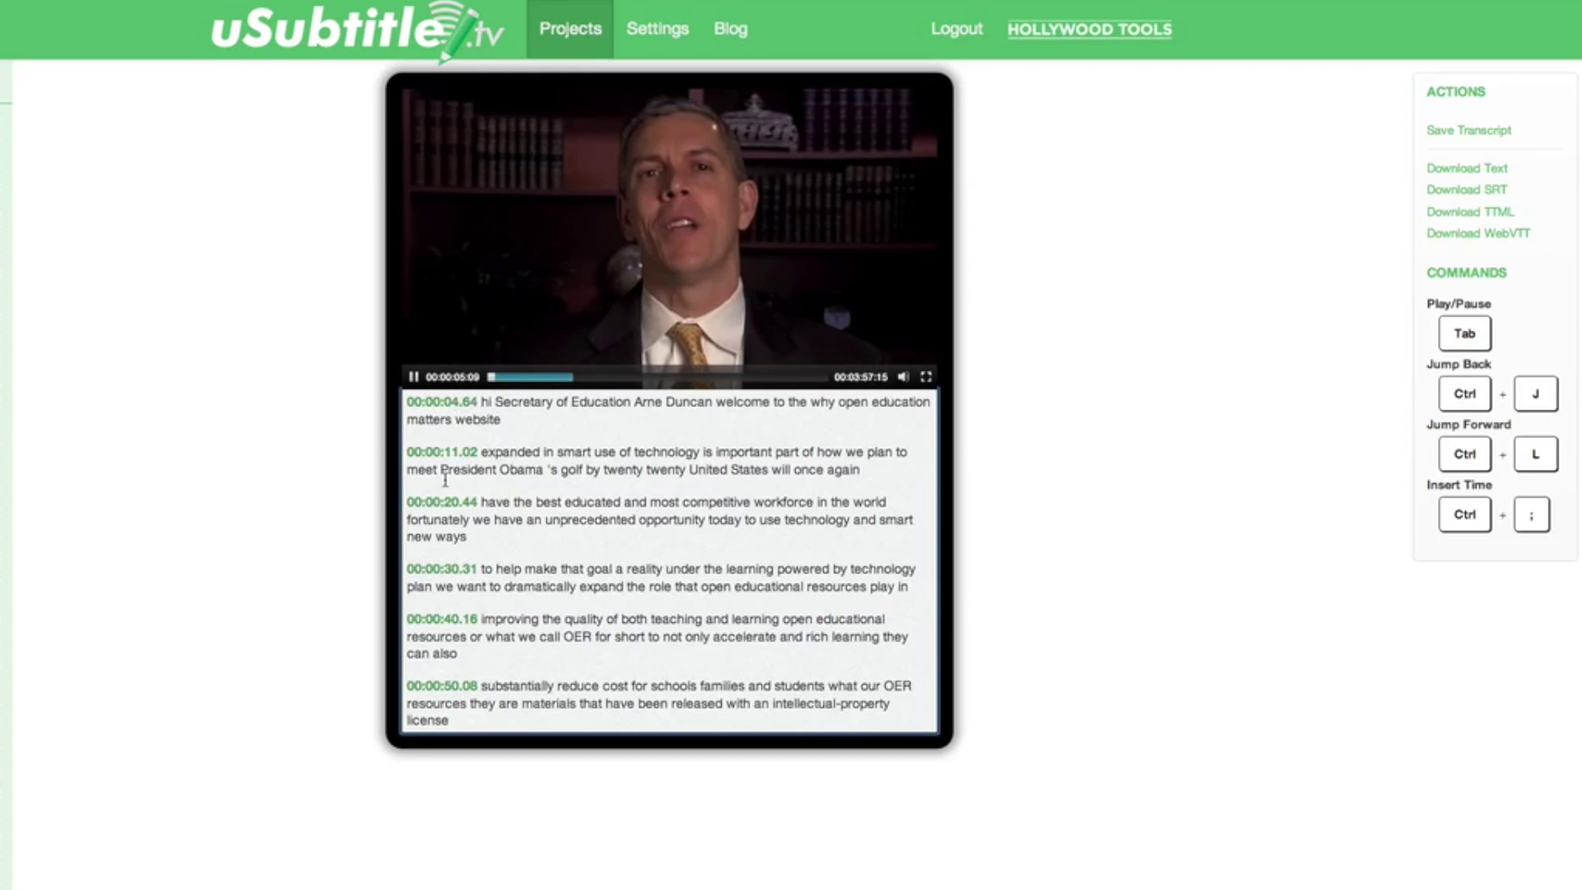